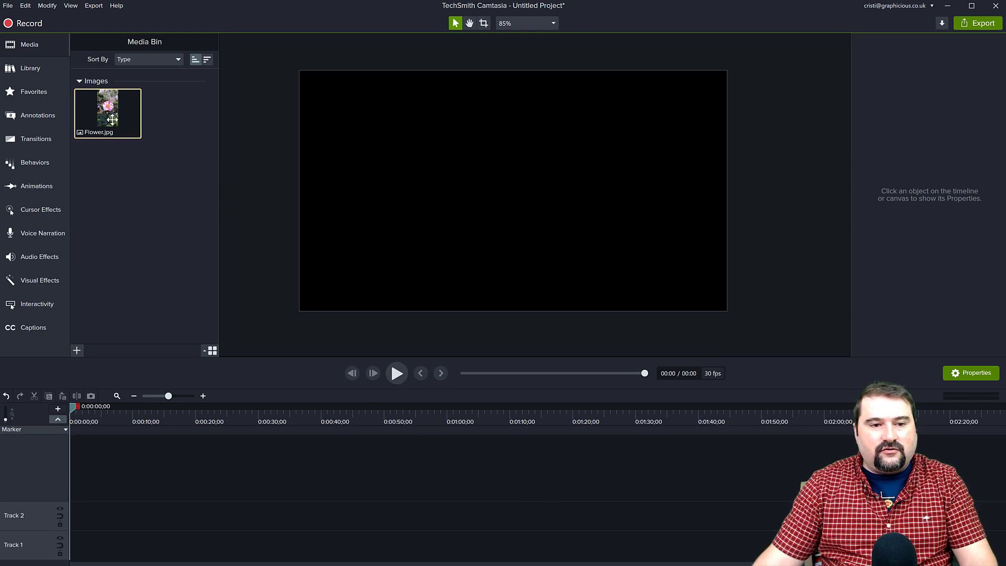
- Add Flower.jpg to Track 1, extend it to 11 seconds, and select roughly 4–7 seconds
mouse_move(108, 111)
left_click_drag(121, 123, 388, 197)
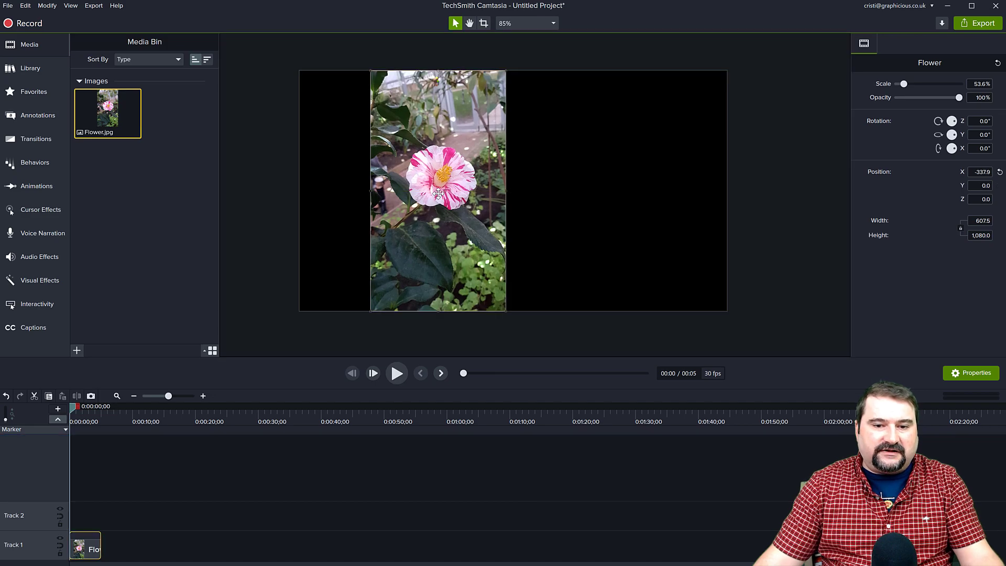
left_click_drag(126, 535, 318, 535)
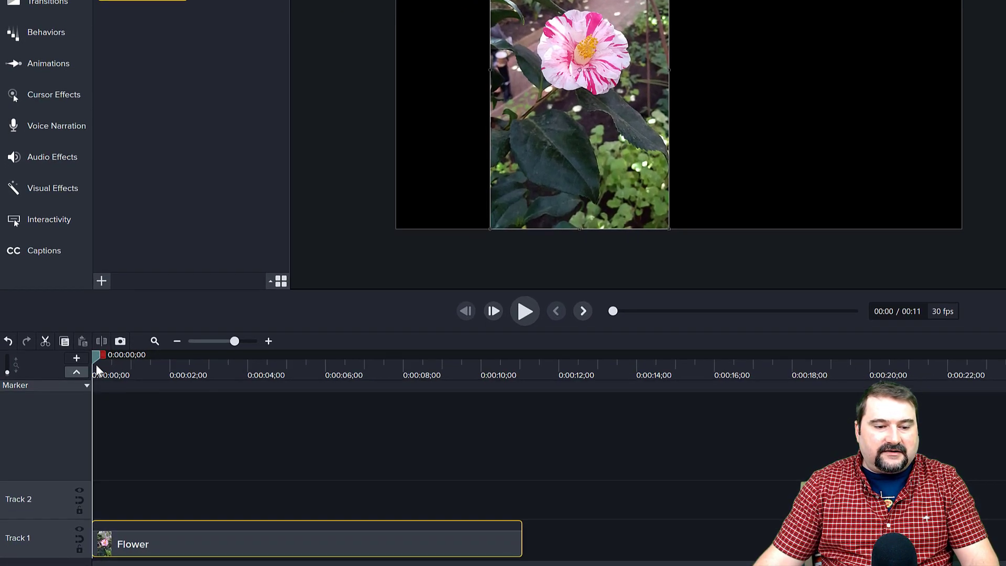
left_click_drag(76, 405, 264, 421)
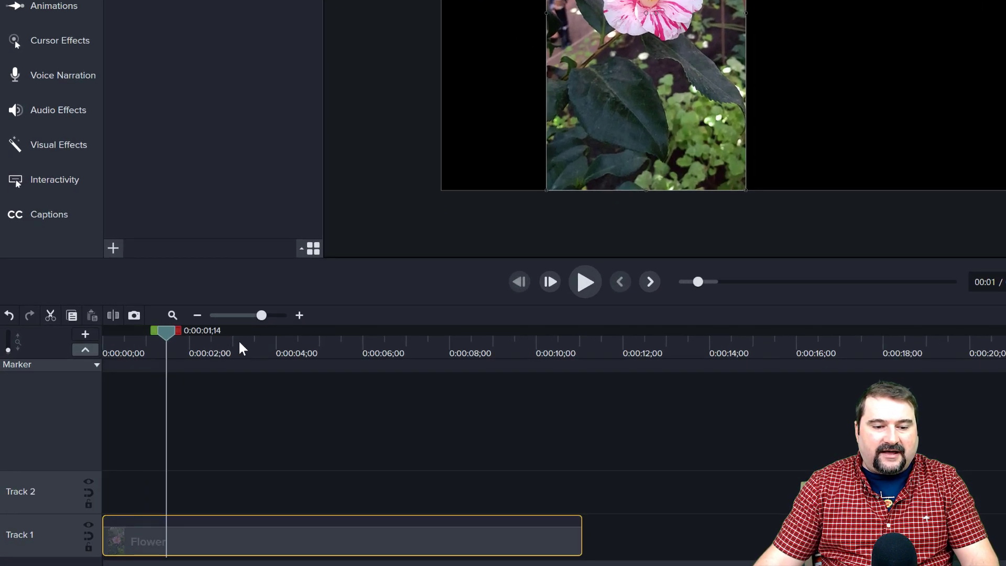
mouse_move(388, 351)
left_mouse_down()
mouse_move(318, 347)
mouse_move(354, 330)
left_mouse_up()
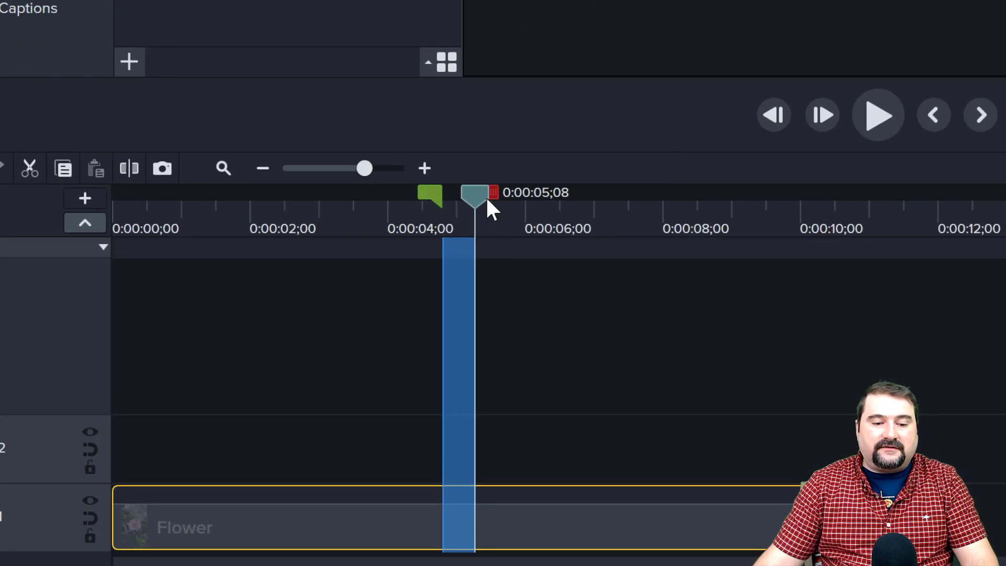
mouse_move(472, 197)
left_mouse_down()
mouse_move(459, 199)
mouse_move(649, 220)
mouse_move(656, 232)
left_mouse_up()
left_click_drag(419, 199, 368, 190)
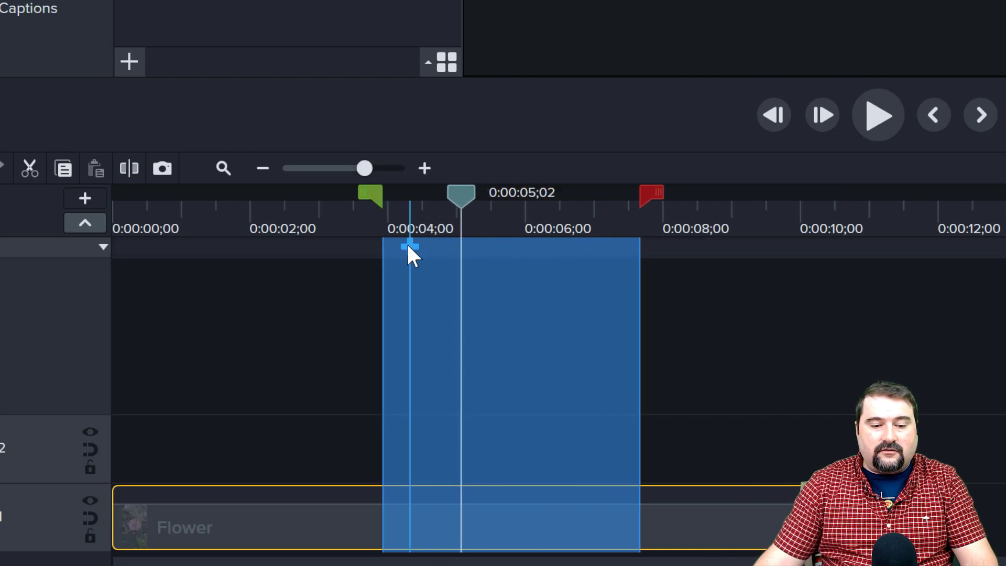
- Deselect the 4–7 second range on the Flower clip with Ctrl+D
right_click(504, 293)
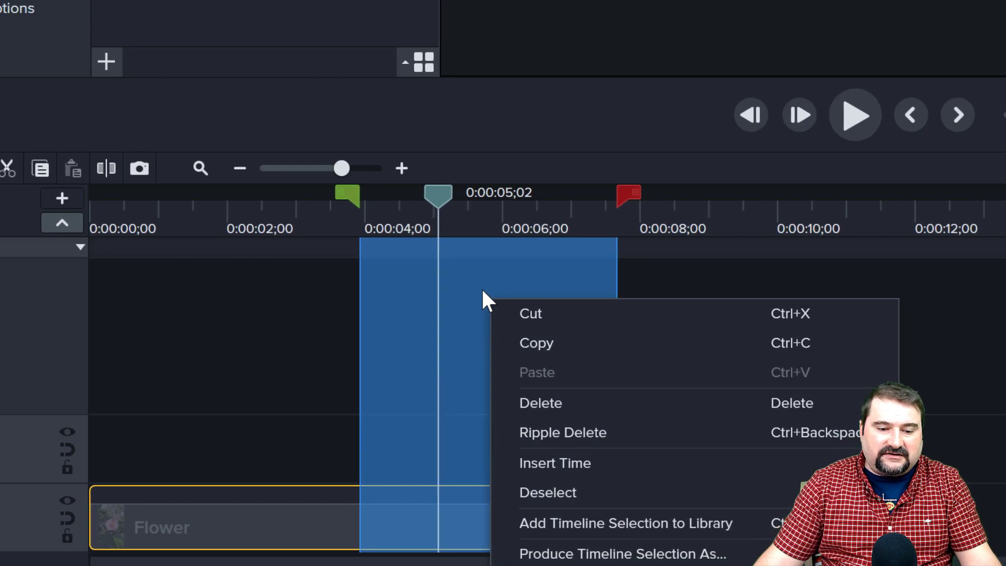
right_click(391, 253)
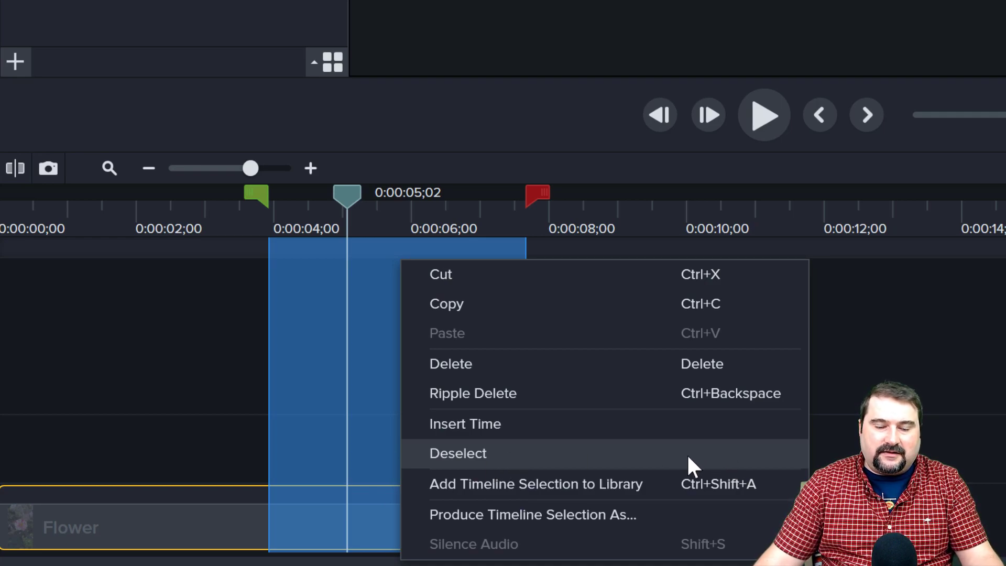
left_click(474, 214)
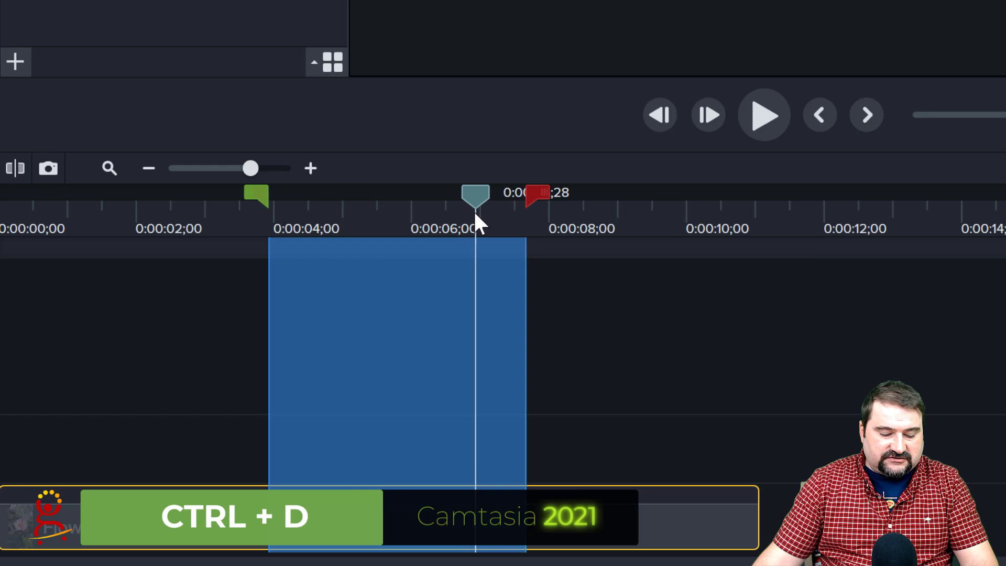
key("ctrl+d")
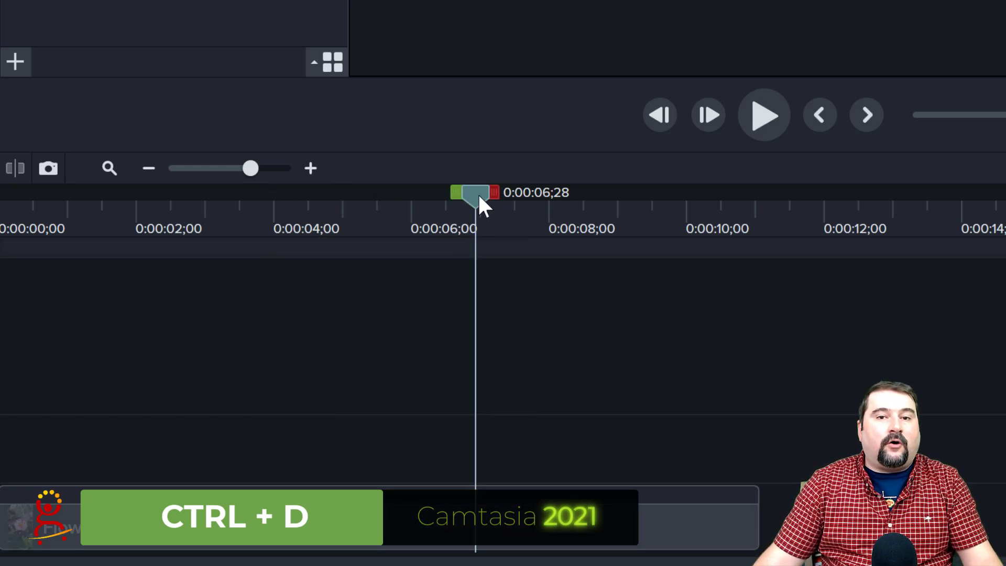
mouse_move(478, 197)
left_mouse_down()
mouse_move(184, 197)
mouse_move(627, 205)
mouse_move(411, 195)
left_mouse_up()
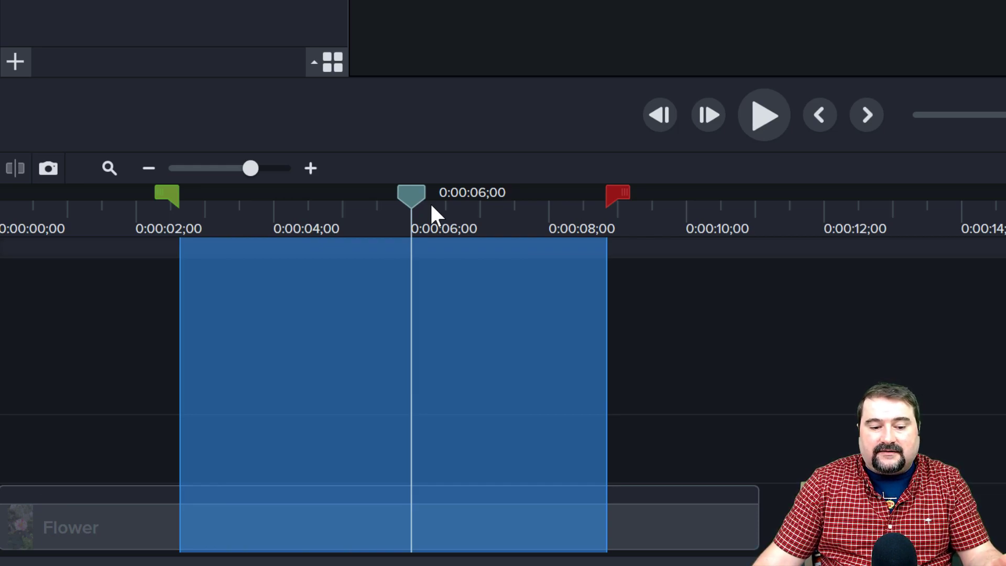
double_click(430, 205)
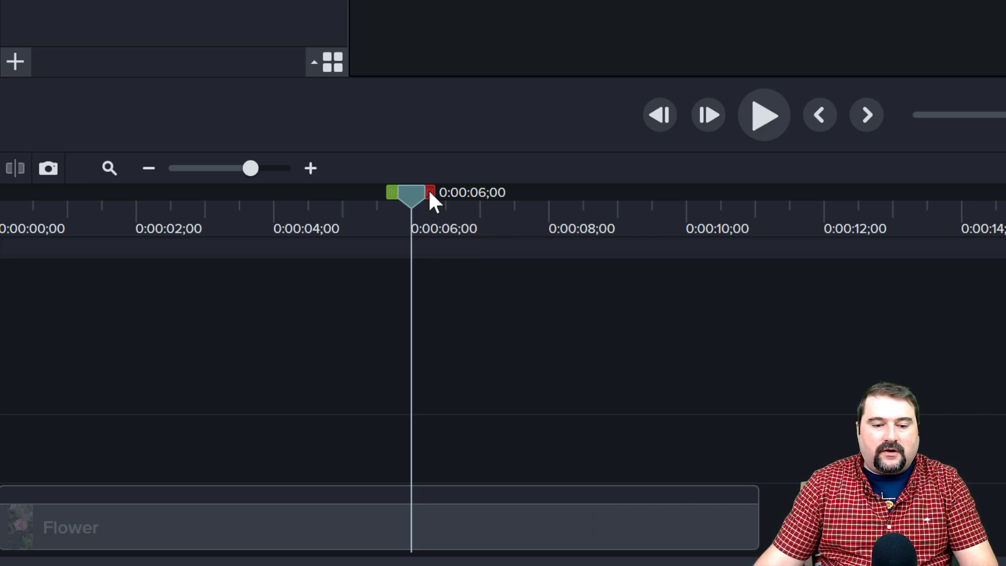
left_click_drag(429, 192, 754, 199)
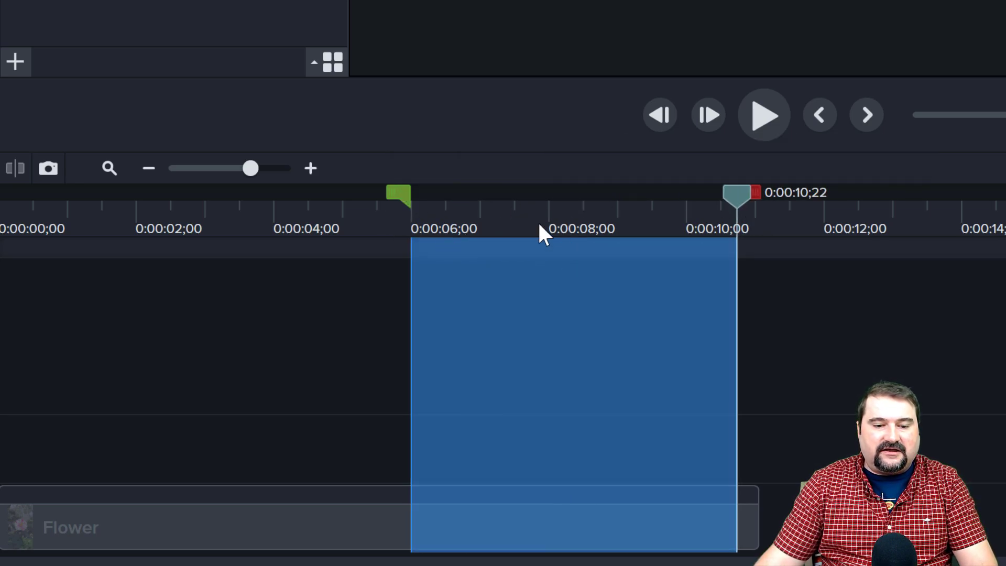
left_click(576, 220)
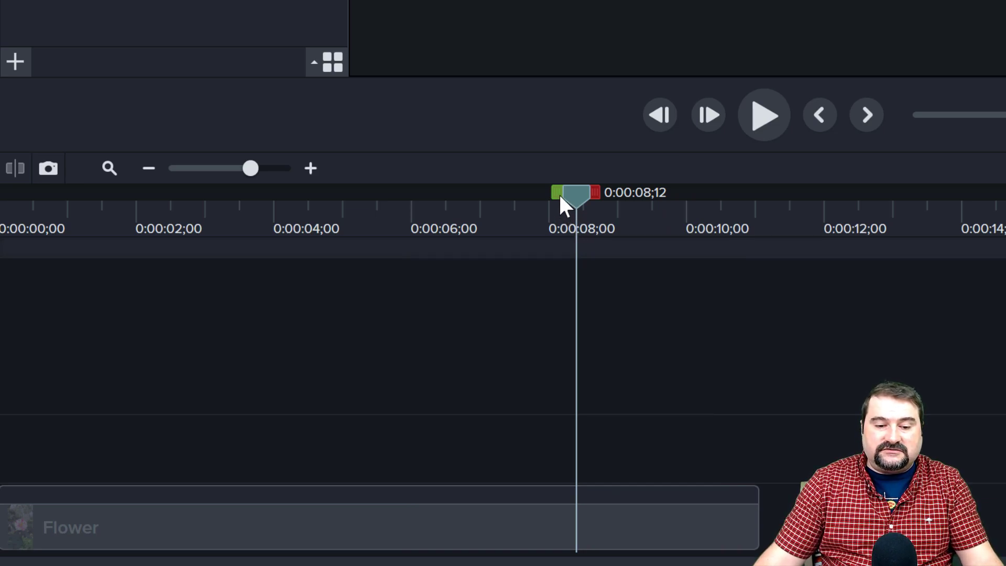
left_click_drag(558, 193, 180, 193)
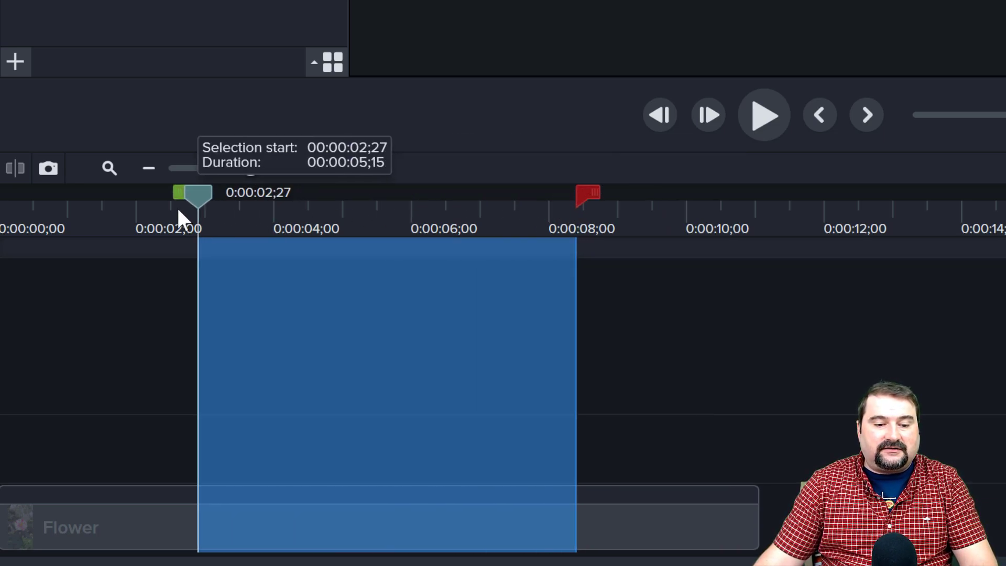
left_click(518, 381)
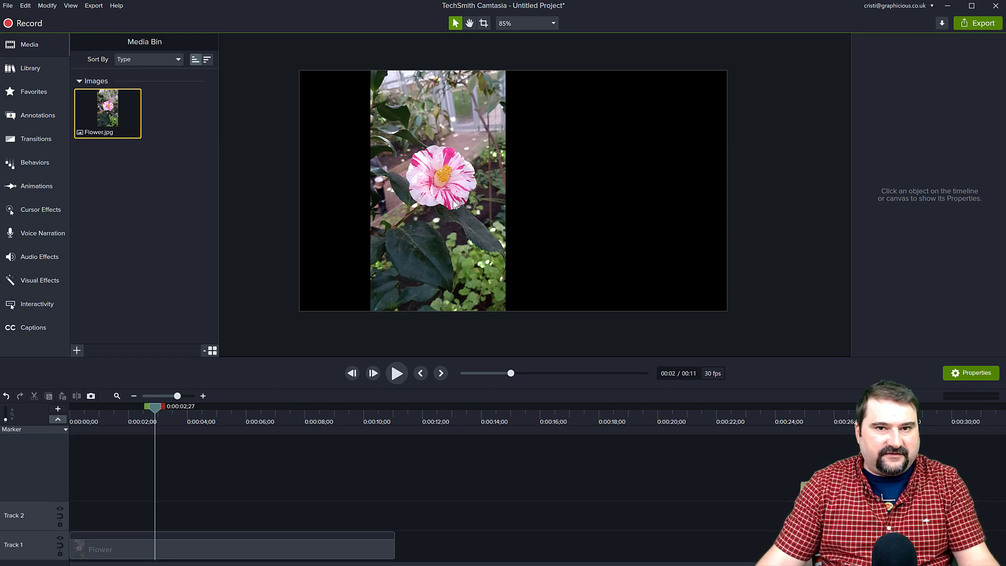
- Drop a basic ABC callout over the flower and enlarge its box
left_click(52, 117)
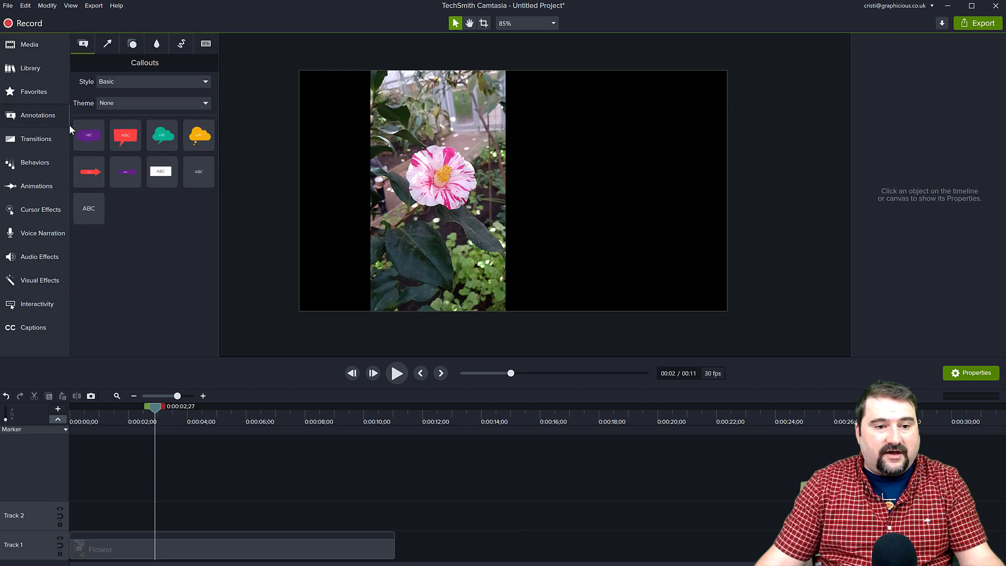
mouse_move(162, 171)
left_mouse_down()
mouse_move(607, 177)
mouse_move(490, 132)
left_mouse_up()
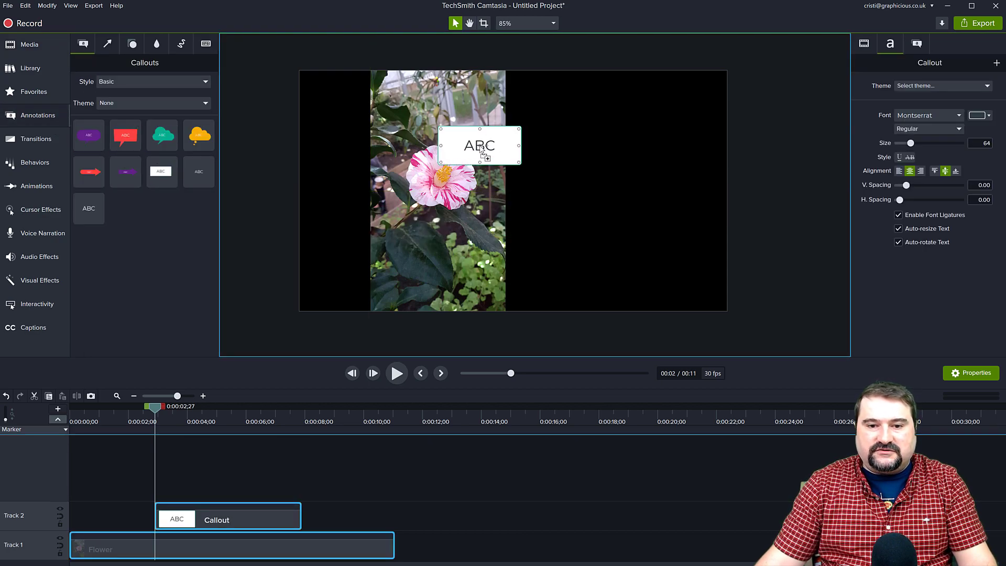
left_click_drag(522, 165, 692, 248)
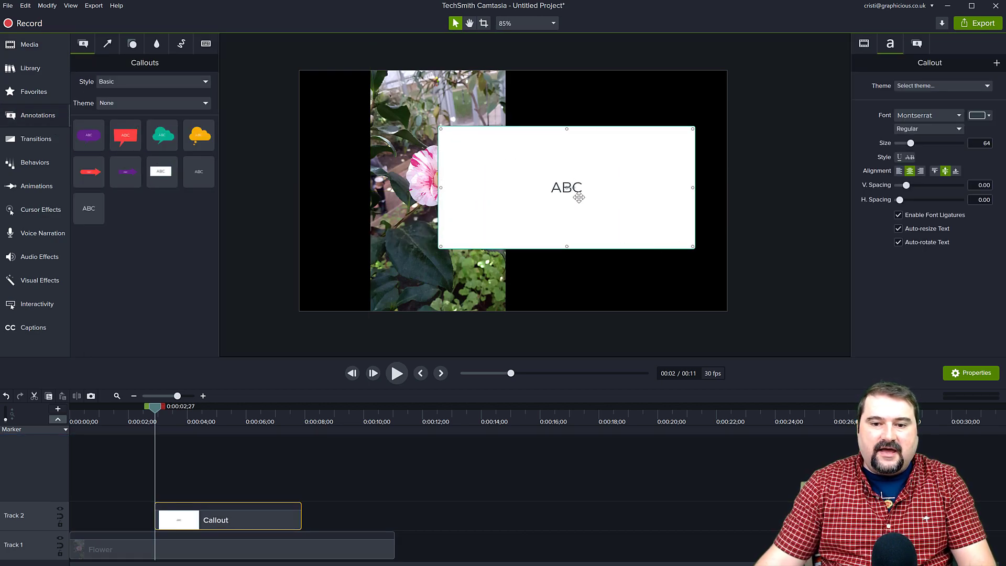
- Set the callout text size to 256, nudge it up-left, and show its Visual properties
left_click_drag(911, 143, 976, 152)
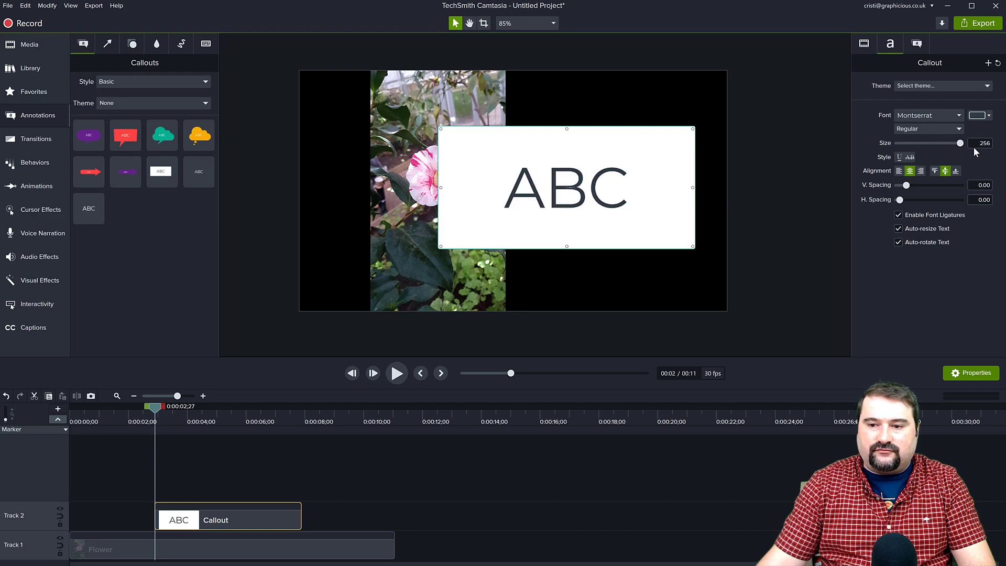
left_click_drag(599, 226, 545, 219)
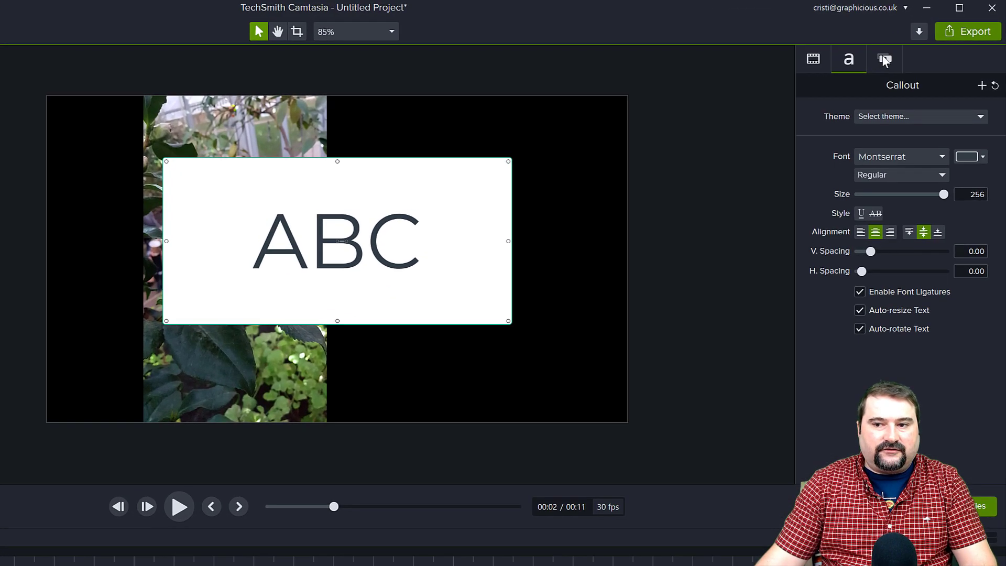
left_click(864, 44)
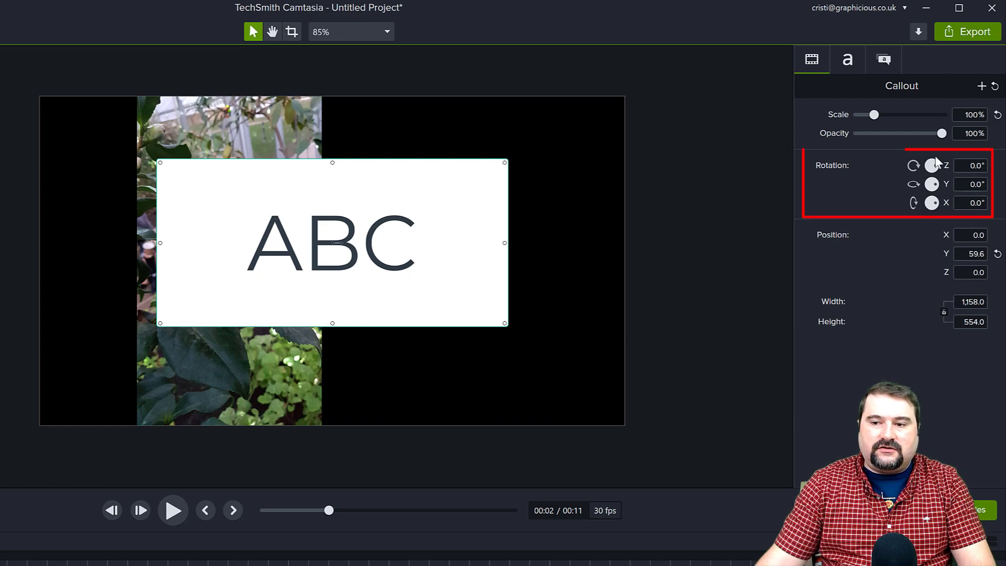
- Turn the callout's rotation dials to Z 365.3°, Y -22.5° and X 10.3°
mouse_move(932, 166)
left_mouse_down()
mouse_move(947, 158)
mouse_move(957, 170)
mouse_move(954, 193)
mouse_move(943, 181)
mouse_move(943, 208)
mouse_move(939, 190)
mouse_move(932, 204)
mouse_move(938, 215)
mouse_move(931, 187)
mouse_move(936, 206)
left_mouse_up()
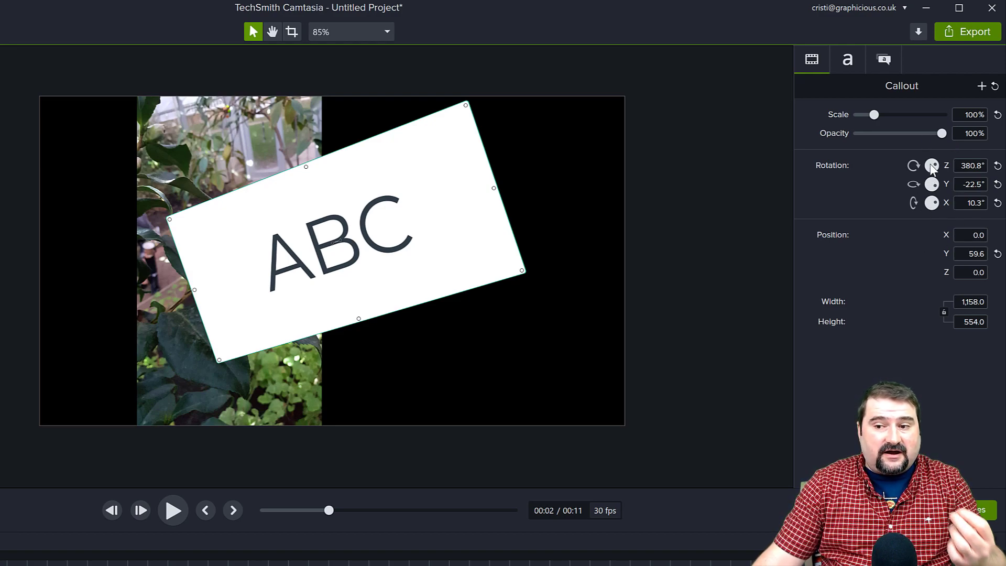
mouse_move(932, 166)
left_mouse_down()
mouse_move(952, 181)
mouse_move(960, 168)
left_mouse_up()
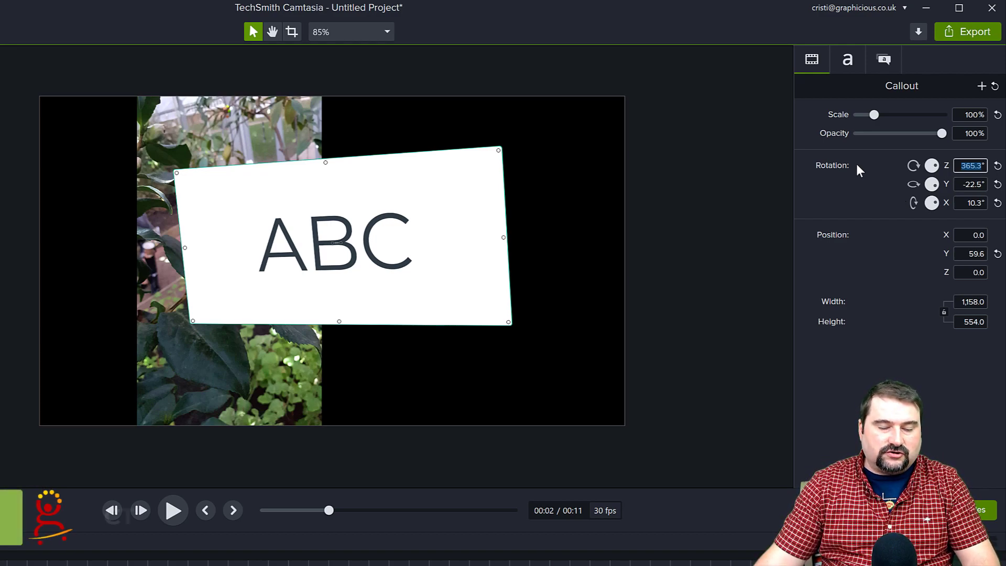
- Push the callout down and back in depth, then rotate to Z 36.2°, Y 58.5°, X -36.3°
left_click_drag(335, 242, 347, 257)
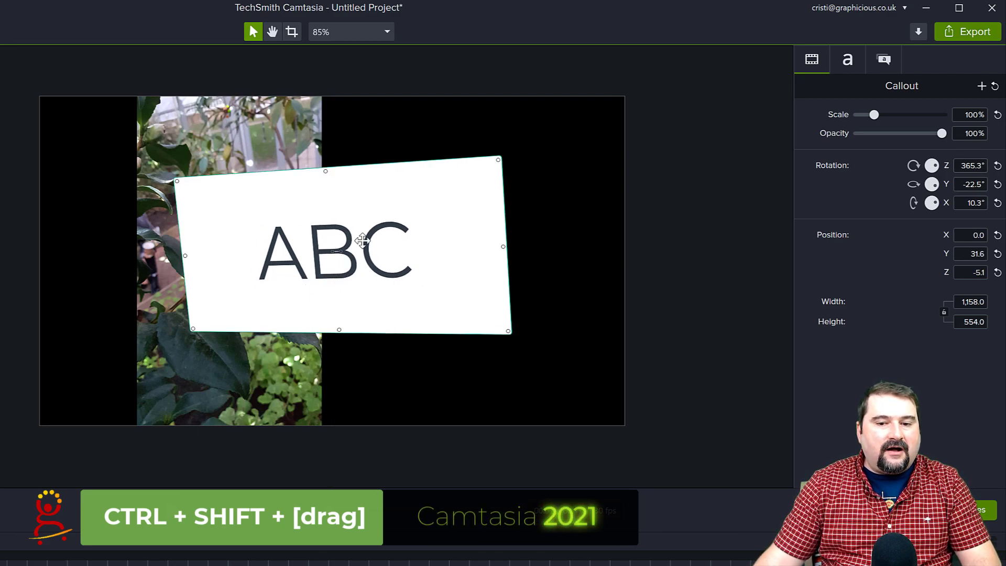
mouse_move(330, 251)
left_mouse_down()
mouse_move(366, 215)
mouse_move(365, 259)
mouse_move(302, 243)
mouse_move(404, 252)
mouse_move(382, 218)
mouse_move(279, 187)
mouse_move(299, 294)
mouse_move(393, 231)
mouse_move(325, 178)
mouse_move(294, 270)
mouse_move(324, 241)
mouse_move(309, 213)
mouse_move(366, 274)
mouse_move(474, 275)
mouse_move(461, 276)
left_mouse_up()
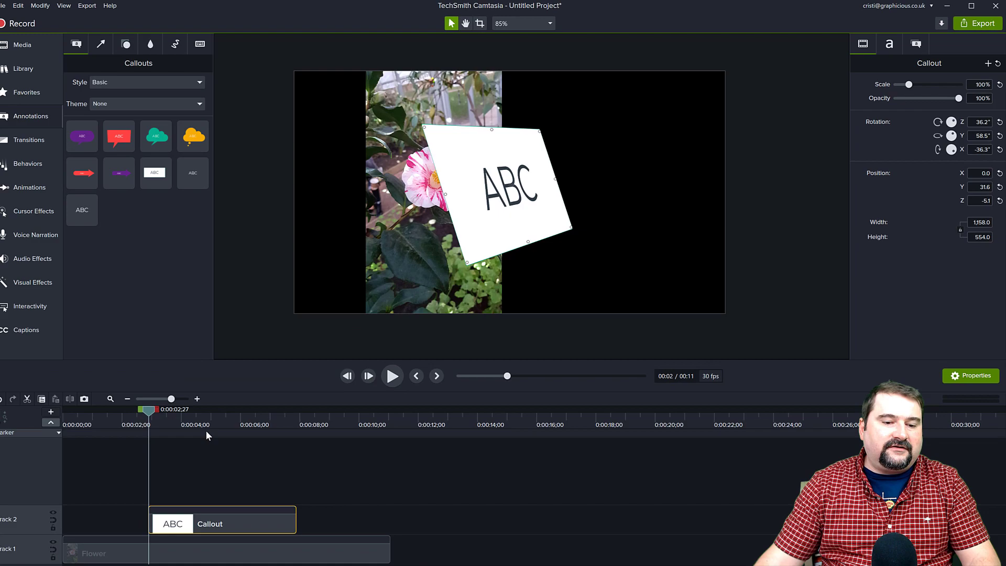
left_click_drag(156, 412, 220, 412)
key("shift+a")
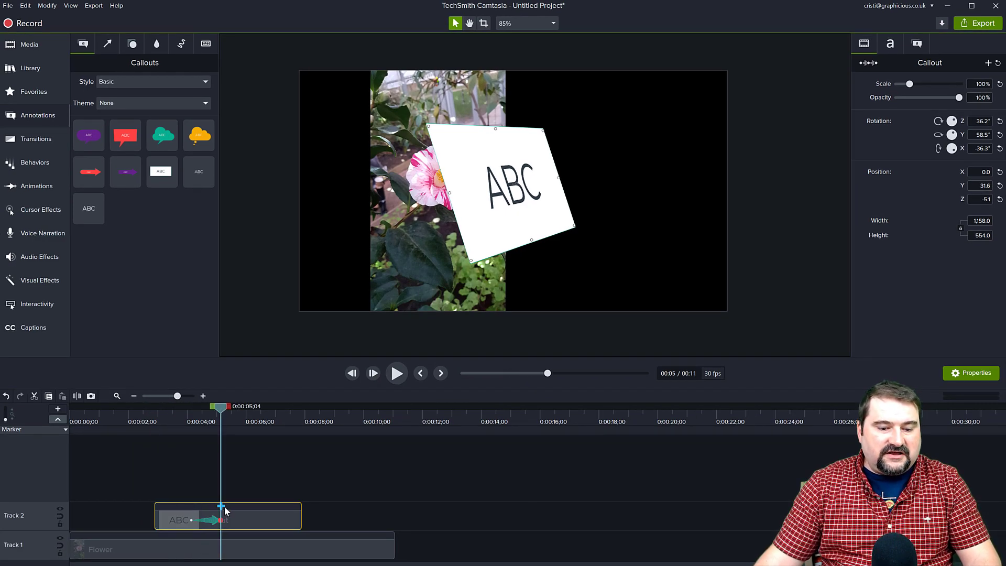
scroll(213, 516, "up", 1)
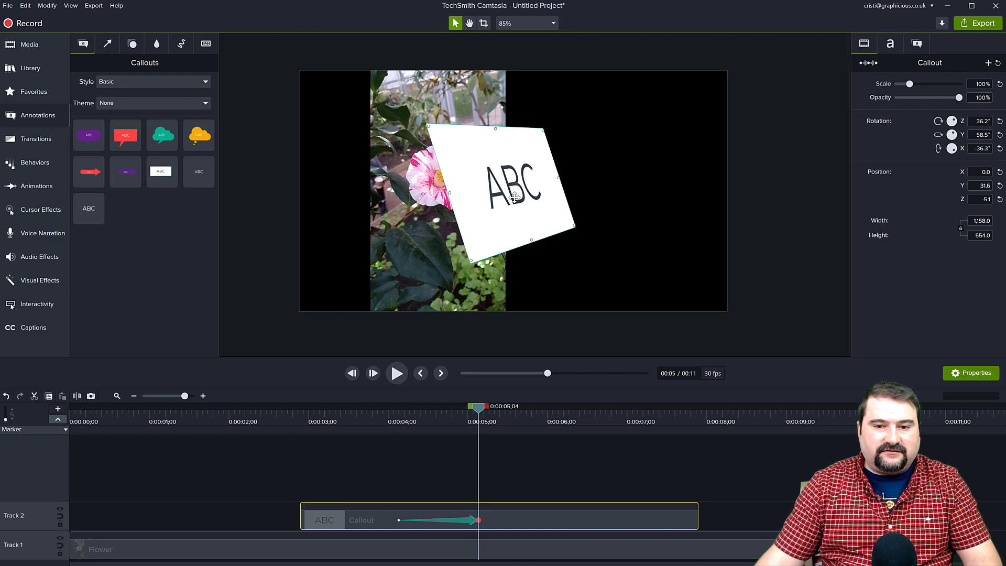
mouse_move(519, 191)
left_mouse_down()
mouse_move(506, 197)
mouse_move(588, 165)
left_mouse_up()
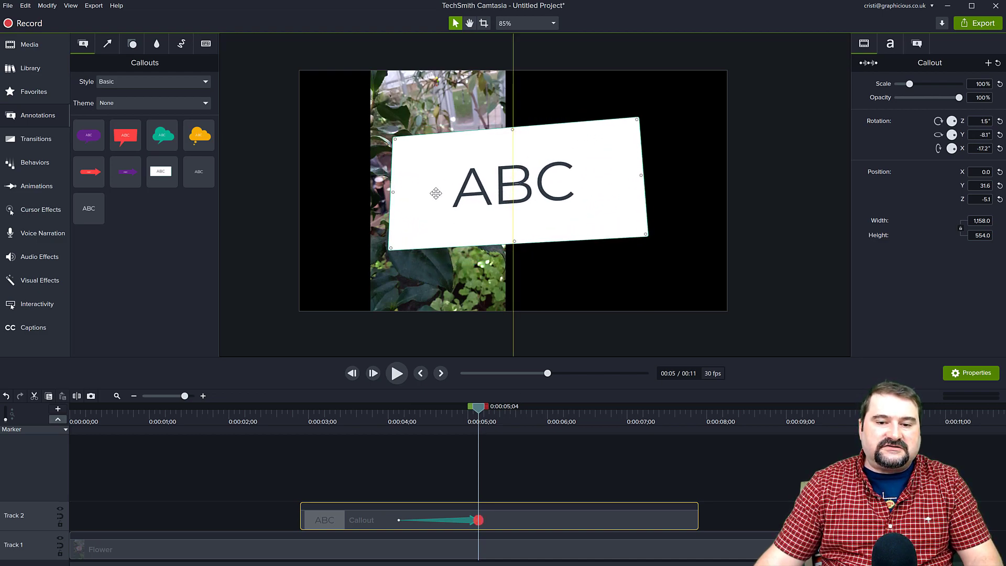
mouse_move(614, 152)
left_mouse_down()
mouse_move(611, 177)
mouse_move(611, 150)
mouse_move(622, 178)
mouse_move(597, 186)
mouse_move(595, 159)
mouse_move(571, 195)
left_mouse_up()
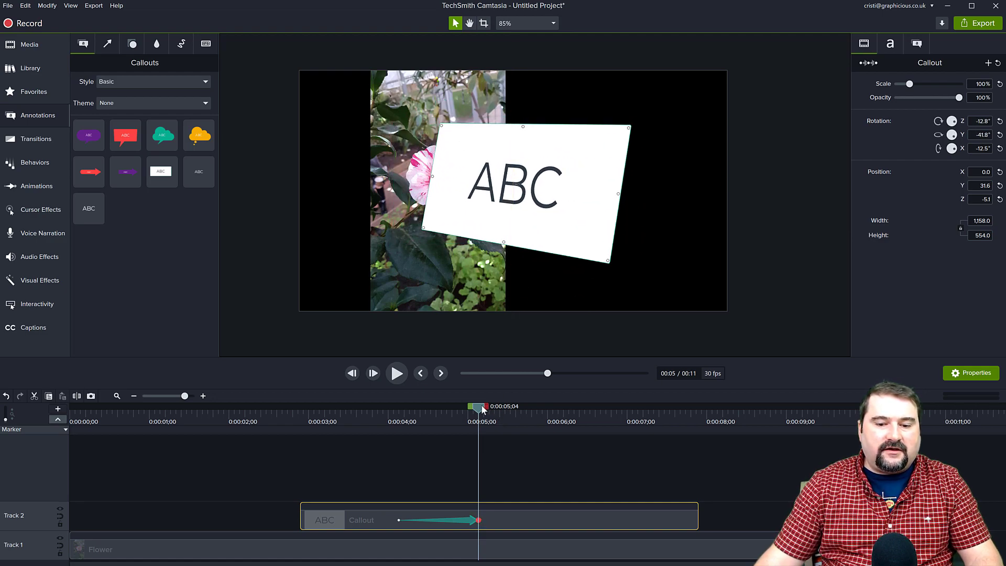
left_click_drag(482, 409, 418, 408)
key("space")
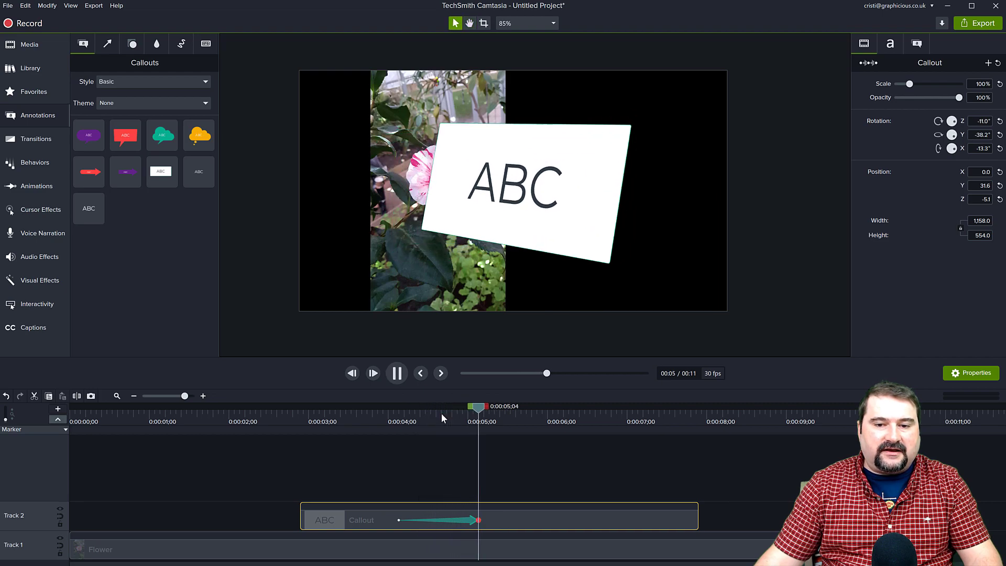
key("space")
left_click(474, 413)
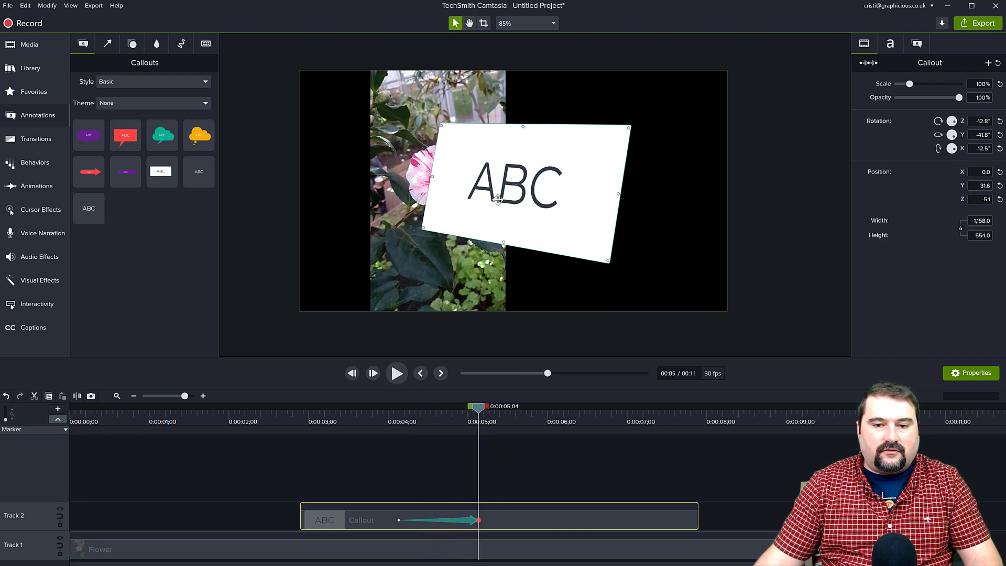
left_click_drag(478, 413, 403, 422)
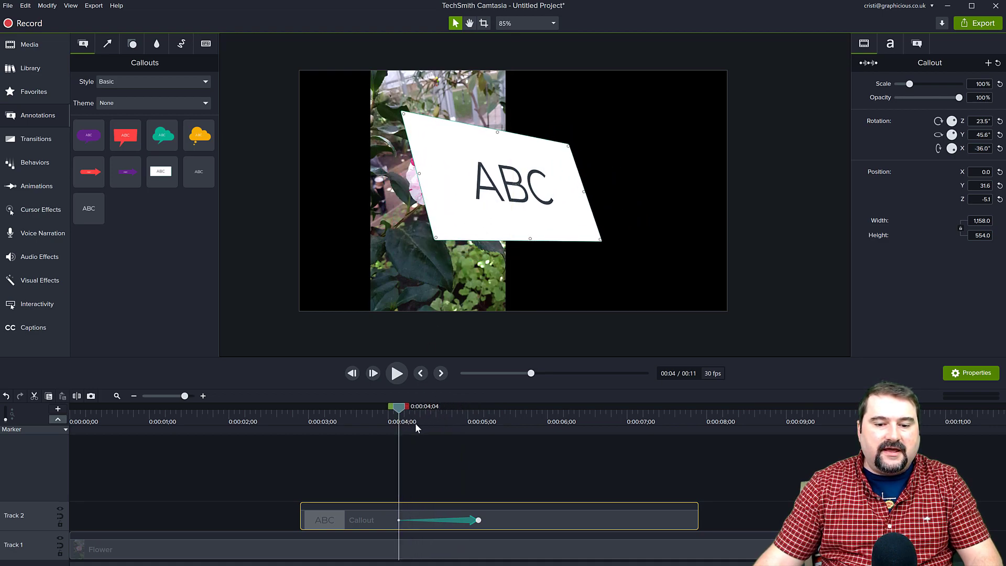
key("space")
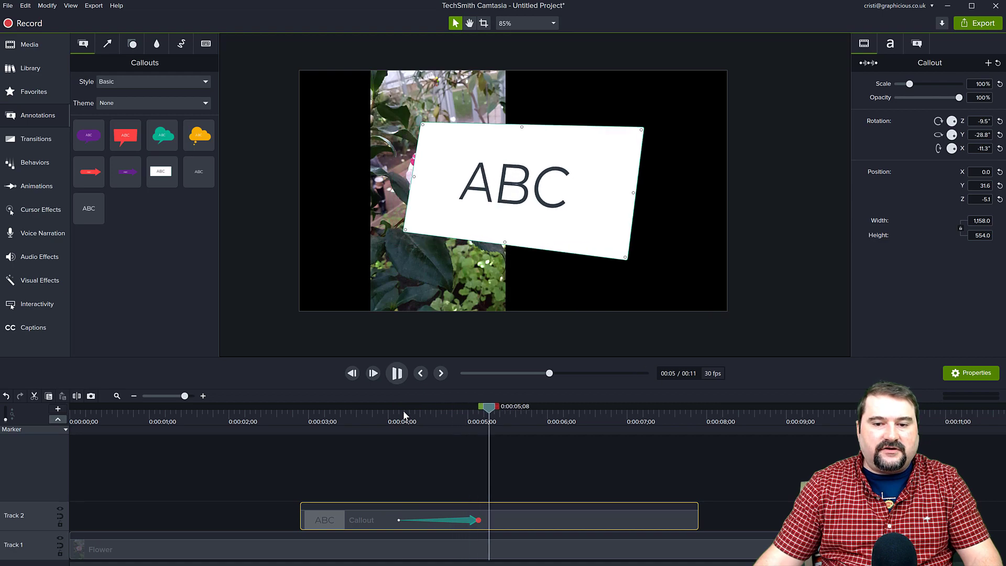
key("space")
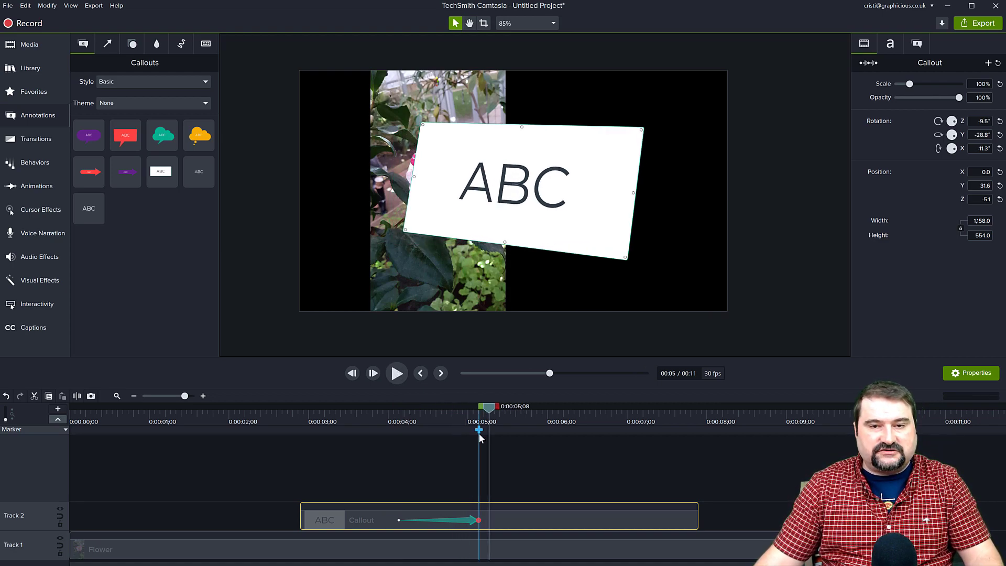
- Rotate the callout with its 3D handle and shift its animation to about 3.5–4.5 s
mouse_move(507, 218)
left_mouse_down()
mouse_move(525, 258)
mouse_move(548, 172)
mouse_move(615, 168)
mouse_move(516, 179)
mouse_move(550, 234)
mouse_move(564, 208)
mouse_move(556, 196)
mouse_move(527, 207)
left_mouse_up()
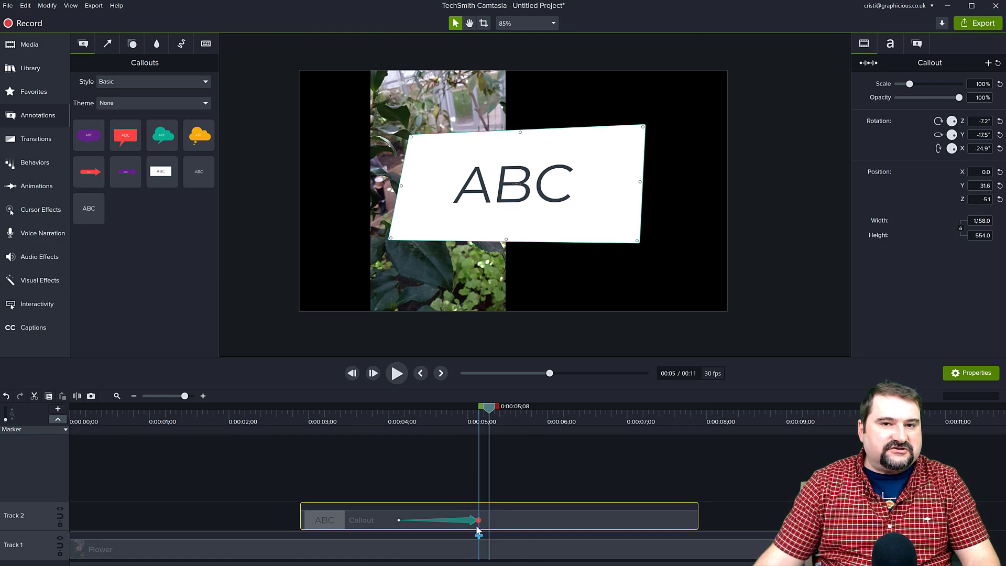
left_click_drag(474, 520, 442, 522)
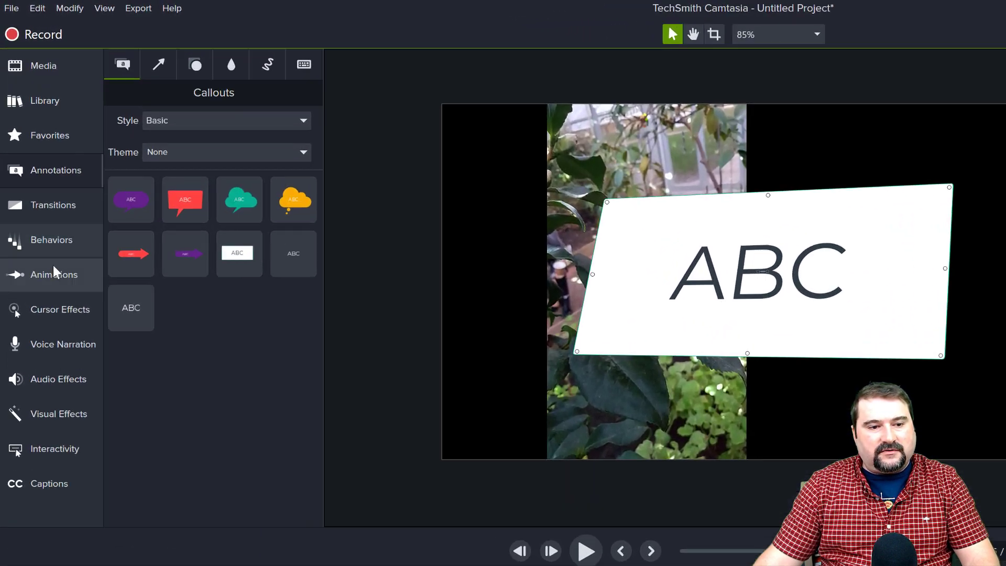
- Drop the Custom animation preset onto the ABC callout clip at about 5.5–6.3 s
left_click(36, 184)
left_click(278, 65)
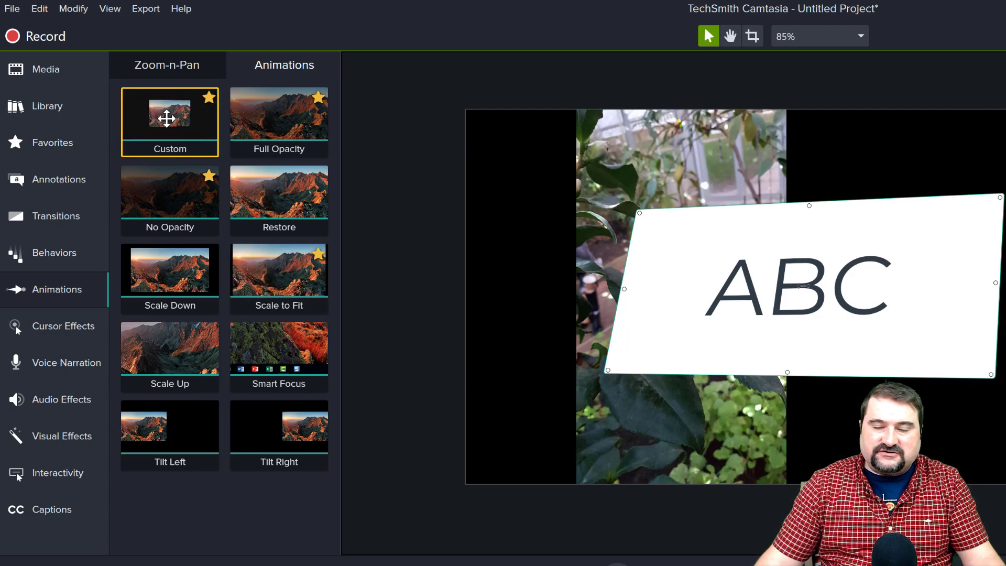
mouse_move(164, 119)
left_mouse_down()
mouse_move(512, 493)
mouse_move(602, 495)
mouse_move(554, 494)
mouse_move(561, 500)
left_mouse_up()
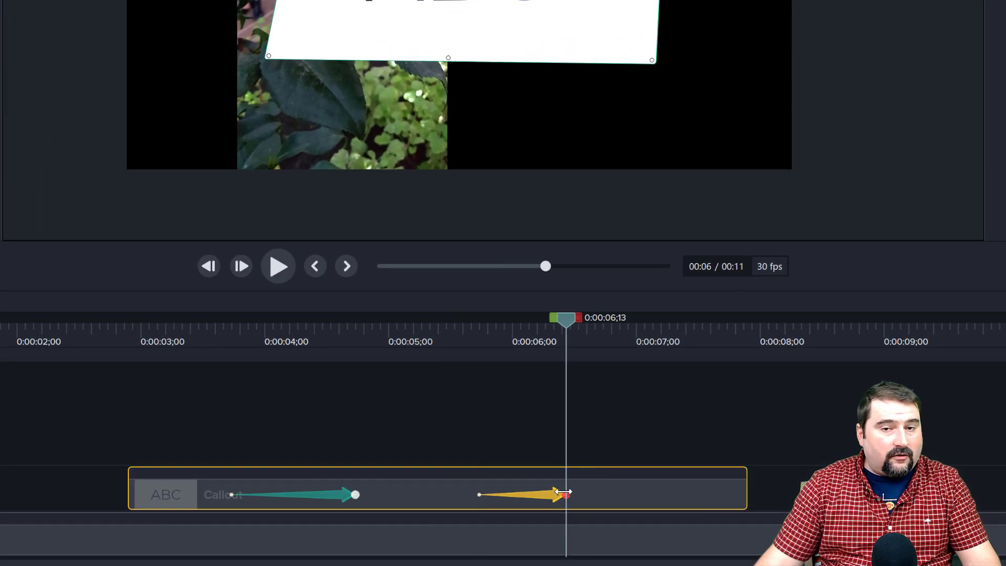
- Delete both animations from the ABC callout clip
key("Delete")
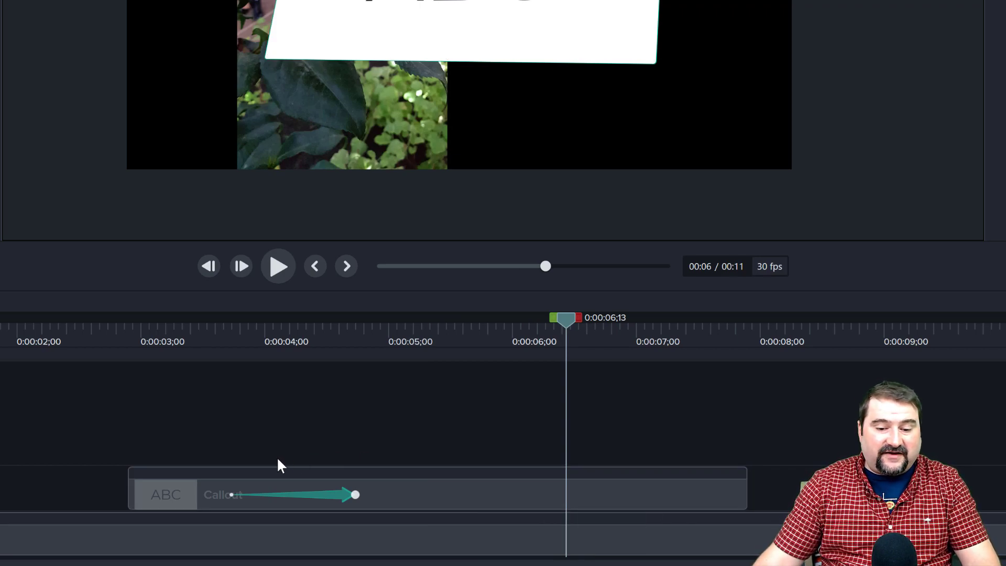
left_click(318, 498)
key("Delete")
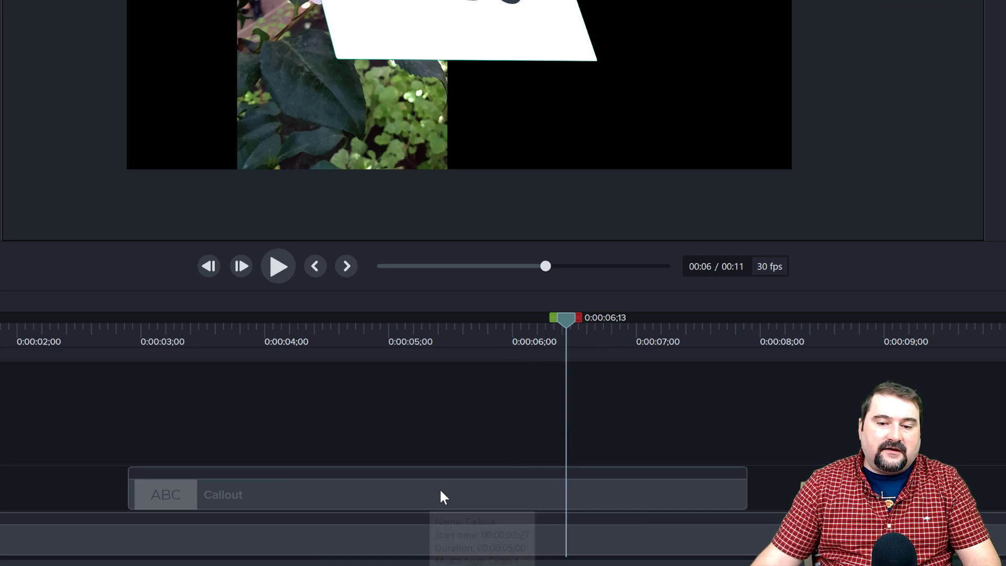
- Select the callout clip and move the playhead back to 0:00:05;07
left_click(429, 21)
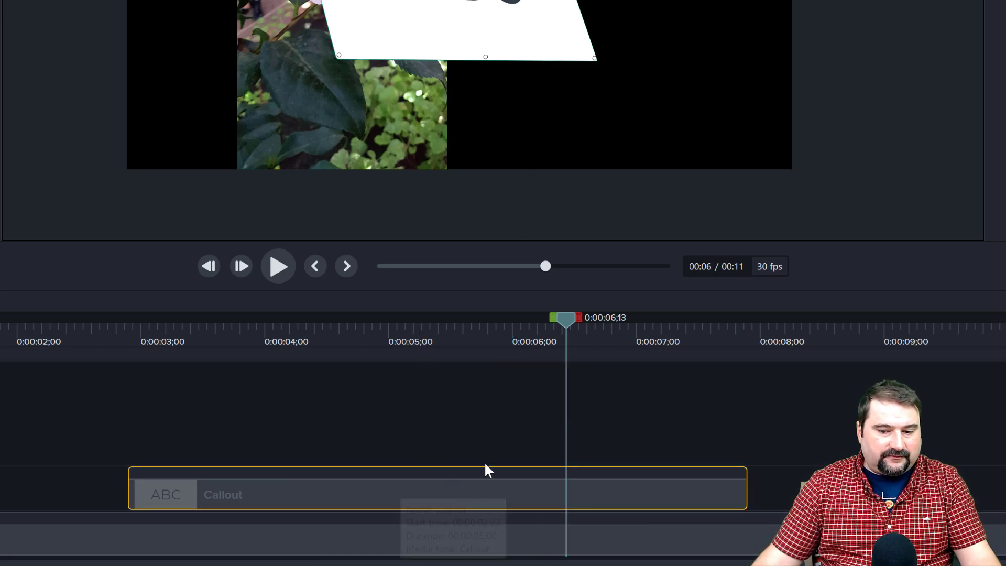
left_click_drag(566, 324, 423, 341)
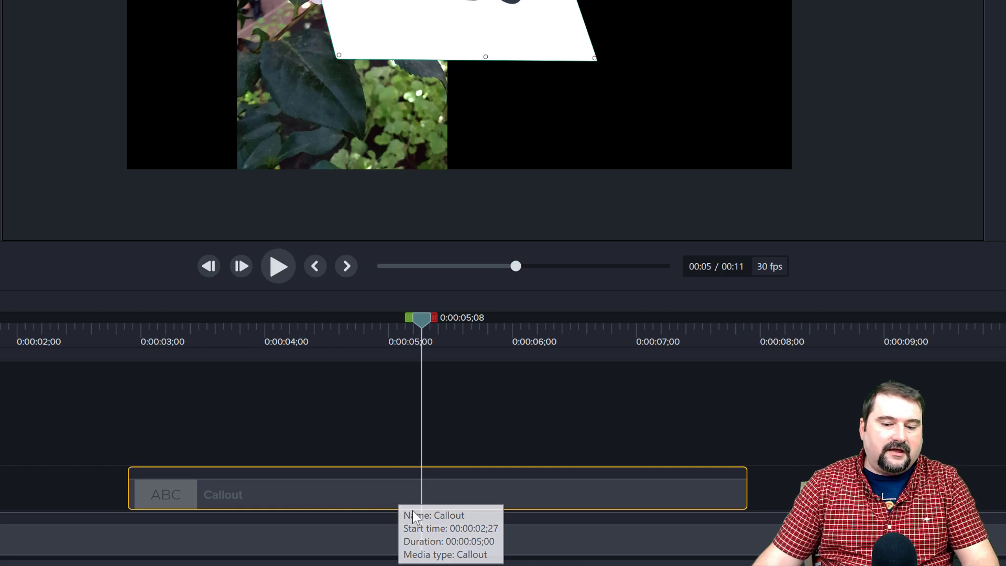
mouse_move(425, 334)
left_mouse_down()
mouse_move(413, 320)
mouse_move(419, 325)
left_mouse_up()
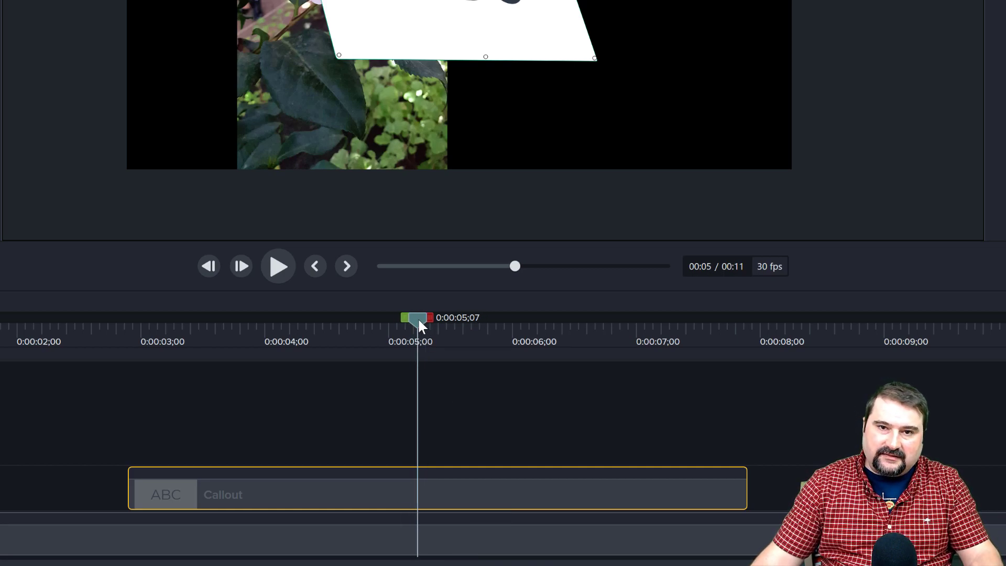
- Add a Shift+A animation moving the callout down-left, then review its motion
key("shift+a")
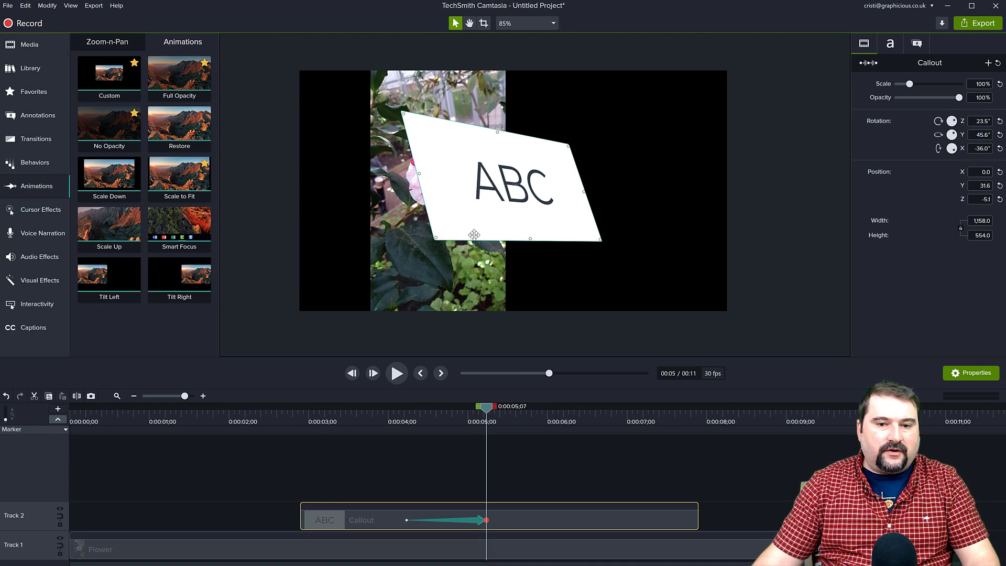
left_click_drag(474, 234, 351, 322)
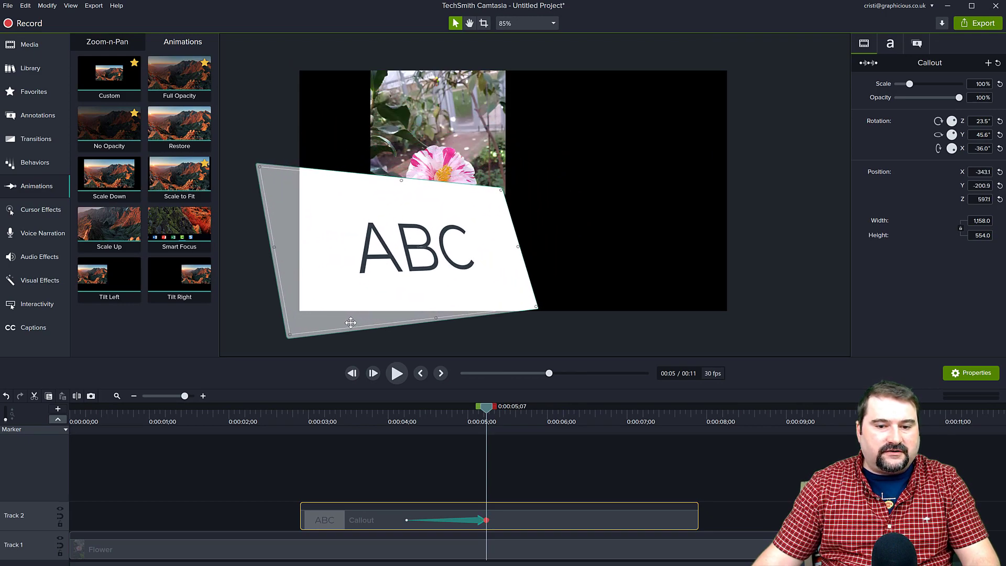
left_click_drag(350, 322, 347, 319)
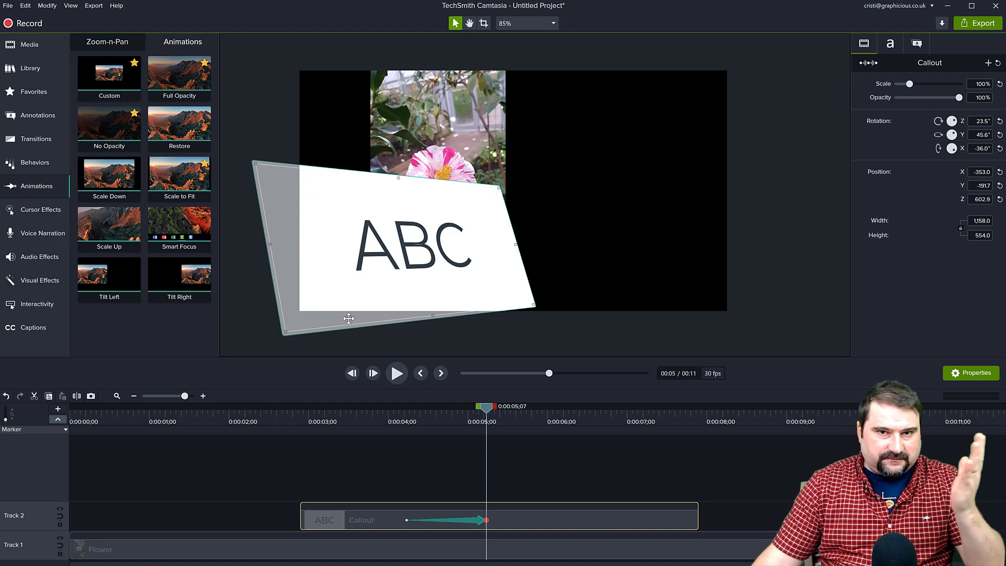
mouse_move(487, 399)
left_mouse_down()
mouse_move(413, 411)
mouse_move(487, 430)
left_mouse_up()
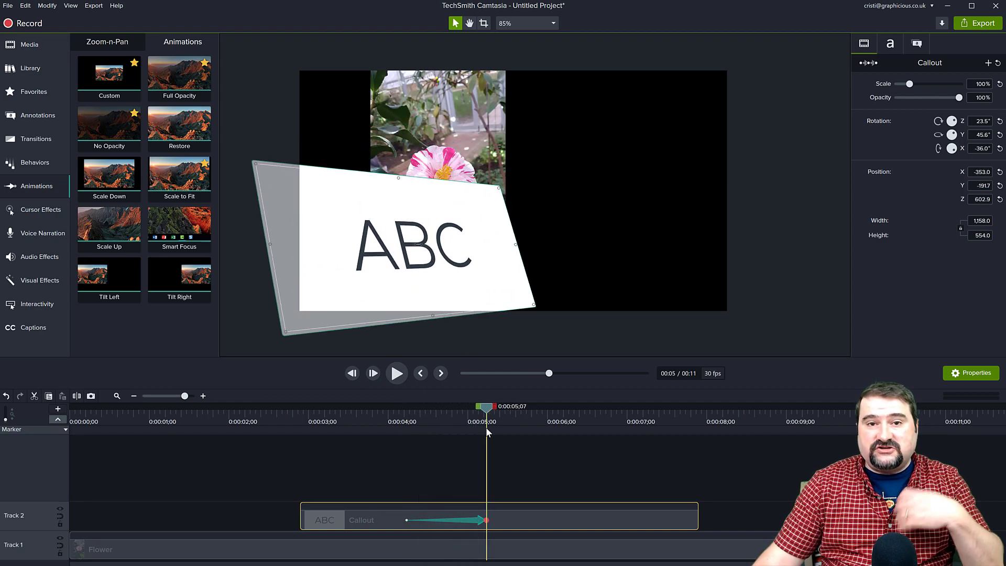
mouse_move(485, 429)
left_mouse_down()
mouse_move(463, 428)
mouse_move(483, 432)
left_mouse_up()
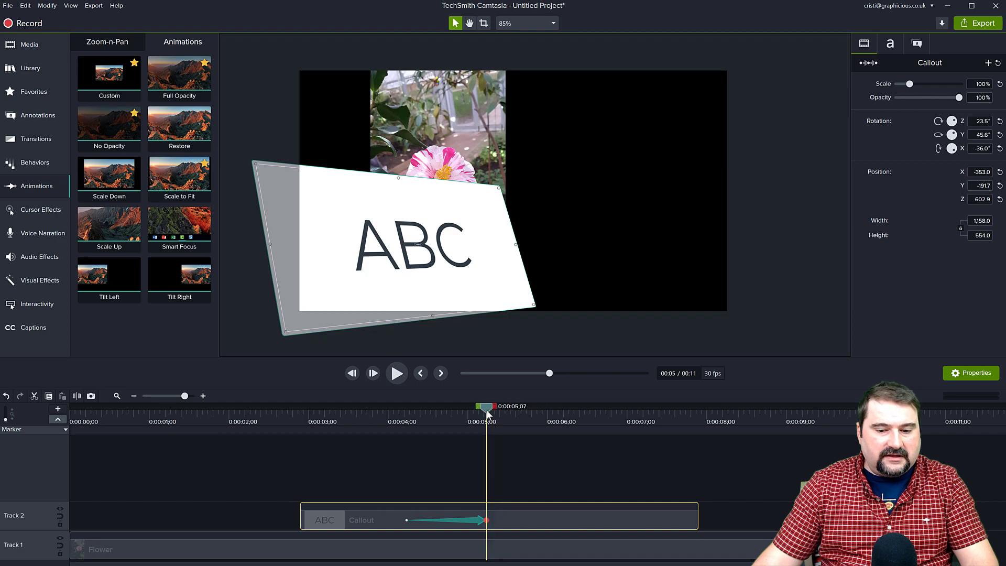
- Reposition the smaller callout into the lower-right corner and move the playhead just past 6 seconds
left_click_drag(343, 238, 647, 275)
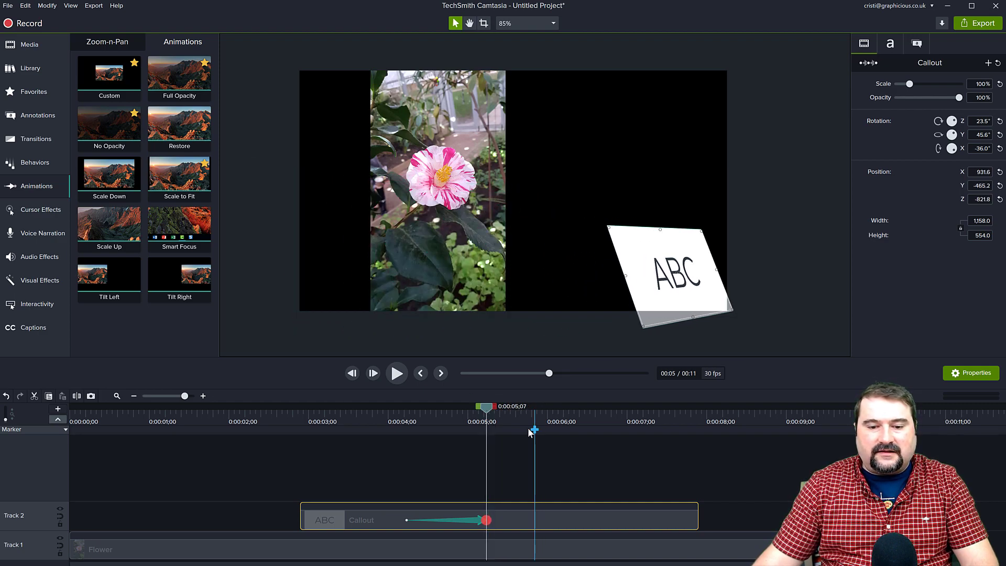
mouse_move(484, 406)
left_mouse_down()
mouse_move(410, 408)
mouse_move(480, 417)
left_mouse_up()
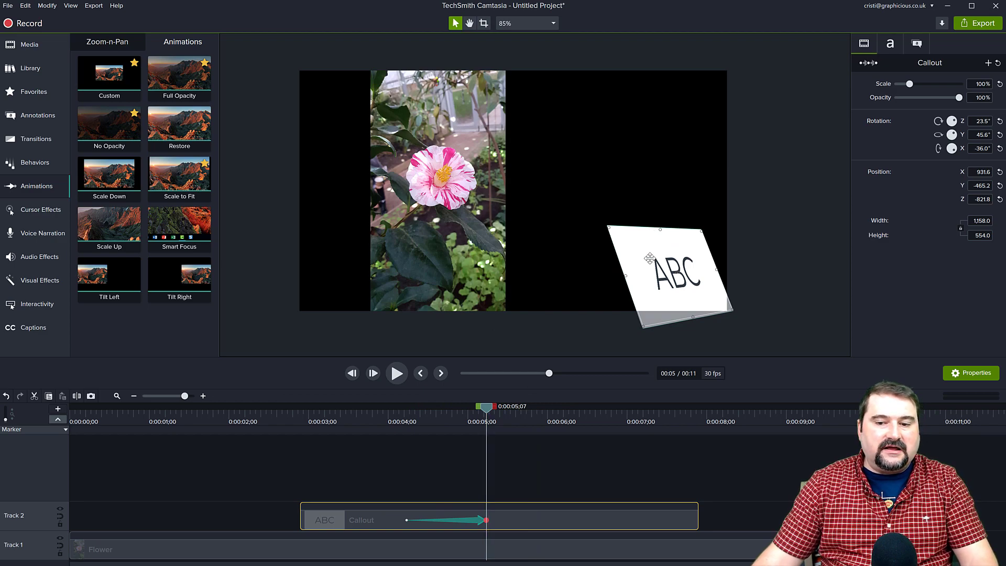
left_click_drag(474, 416, 585, 418)
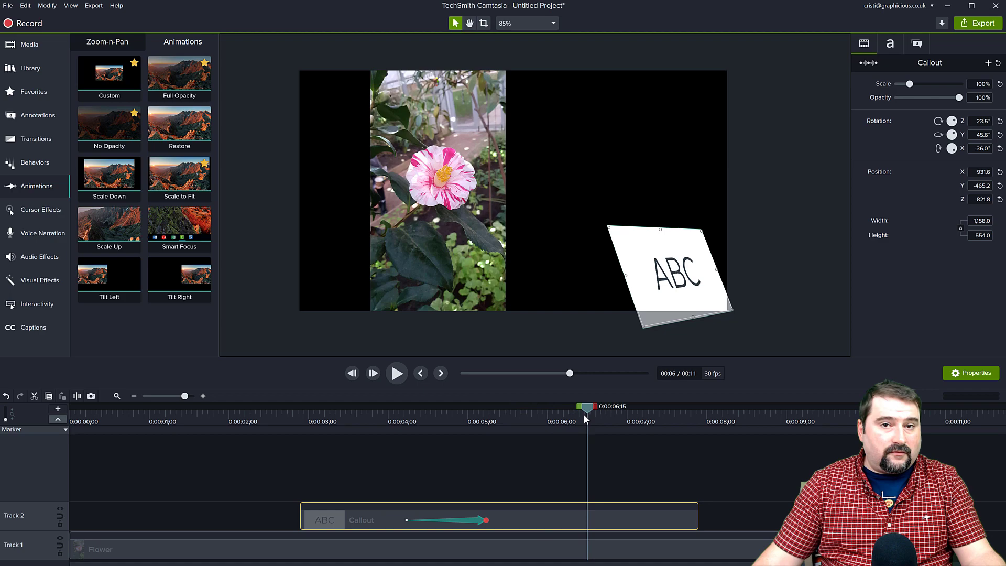
- At 6;15, add an animation swinging the callout up to the top left over the flower
key("shift+a")
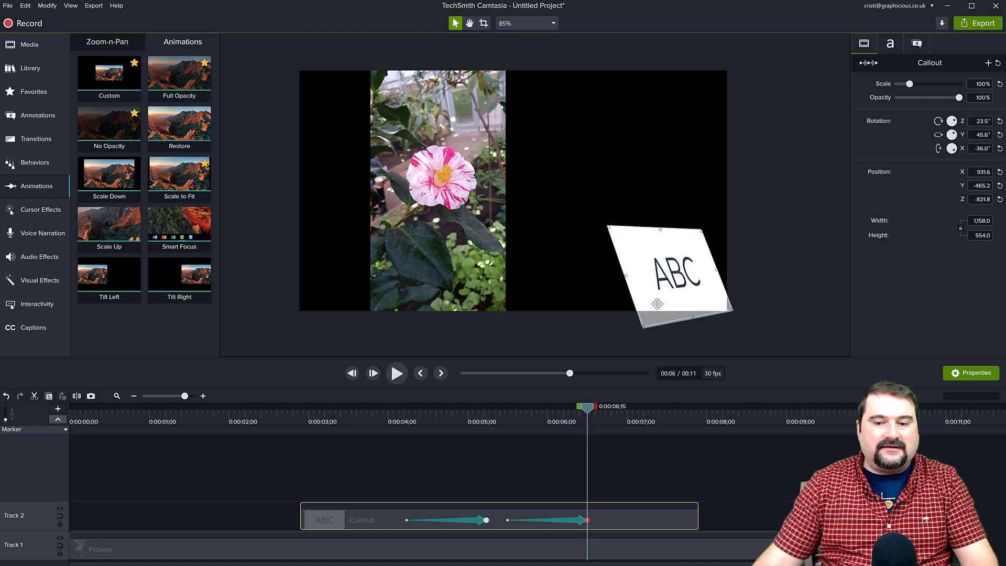
mouse_move(656, 305)
left_mouse_down()
mouse_move(380, 195)
mouse_move(343, 146)
left_mouse_up()
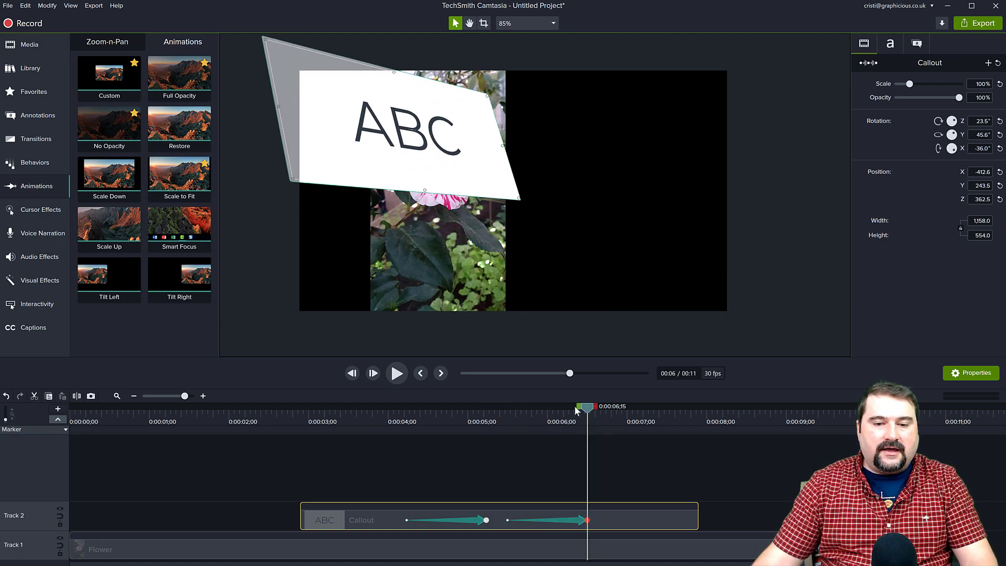
mouse_move(575, 410)
left_mouse_down()
mouse_move(517, 413)
mouse_move(561, 414)
mouse_move(524, 416)
mouse_move(585, 438)
left_mouse_up()
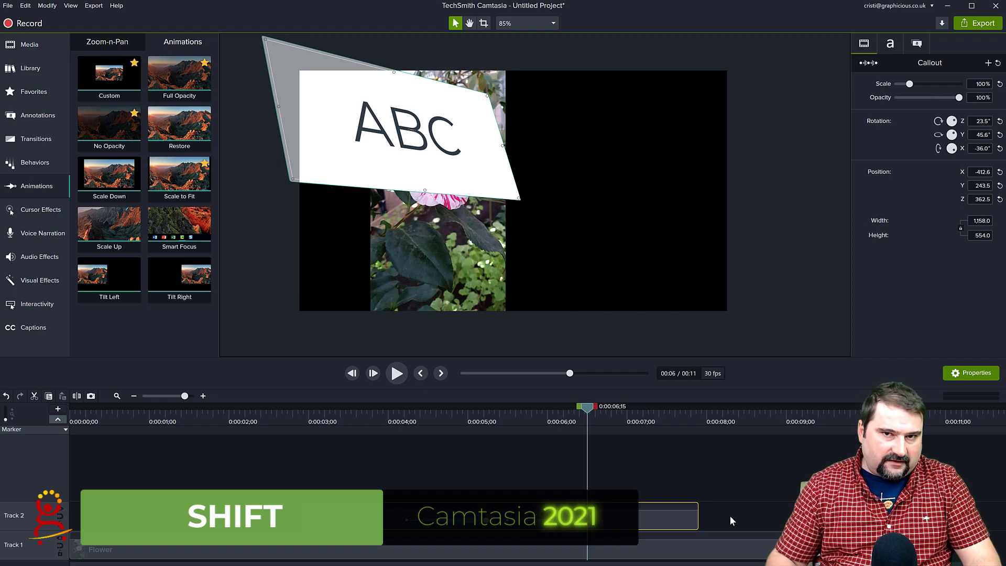
- Insert a small gap at about 7;01, splitting the Flower and ABC callout clips
mouse_move(598, 413)
left_mouse_down()
mouse_move(625, 407)
mouse_move(630, 423)
left_mouse_up()
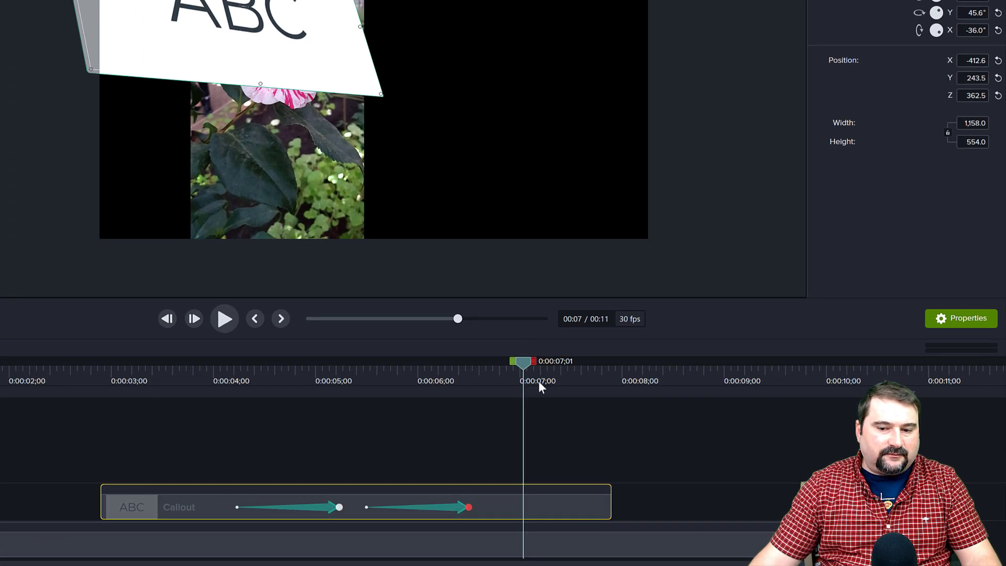
left_click_drag(523, 366, 724, 366)
left_click_drag(754, 421, 560, 419)
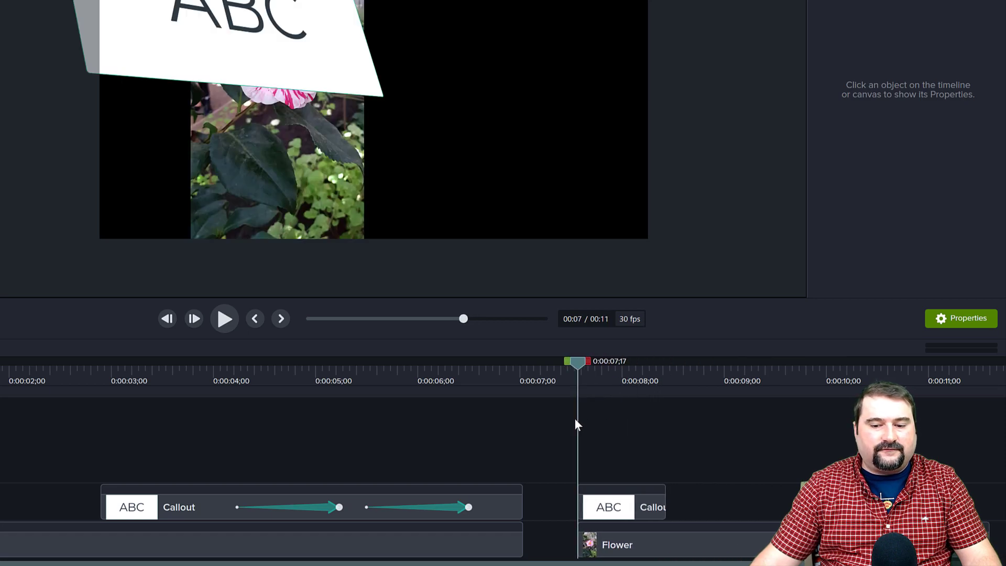
- Split the Flower clip at 2;17 and slide its first piece right, pushing later clips
left_click(81, 545)
left_click_drag(4, 366, 67, 366)
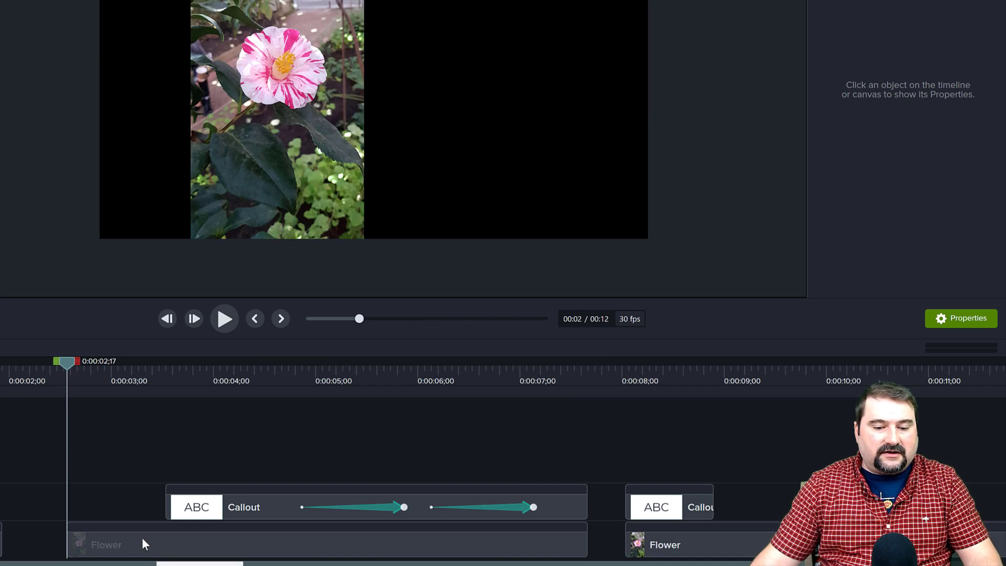
left_click(2, 544)
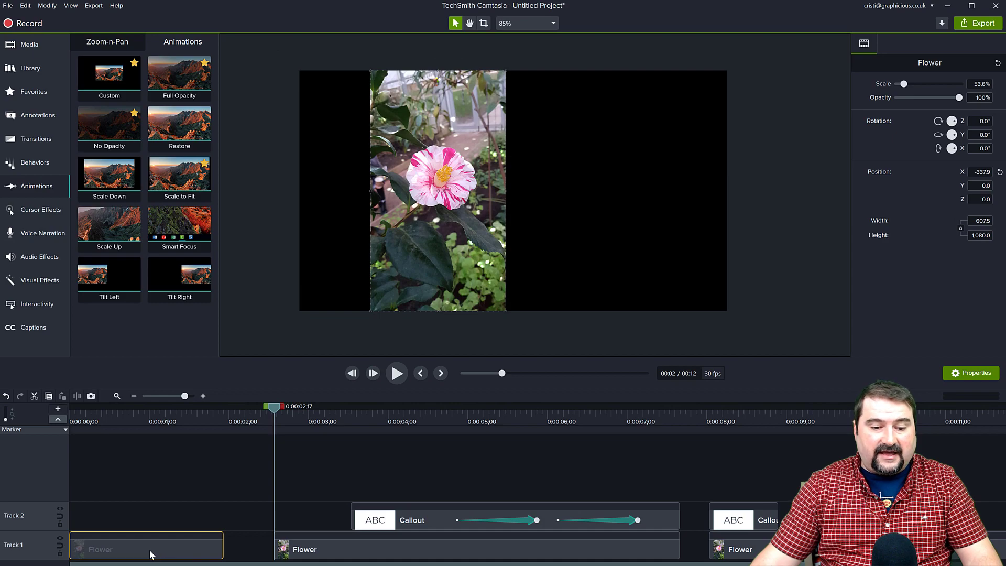
left_click_drag(151, 552, 197, 558)
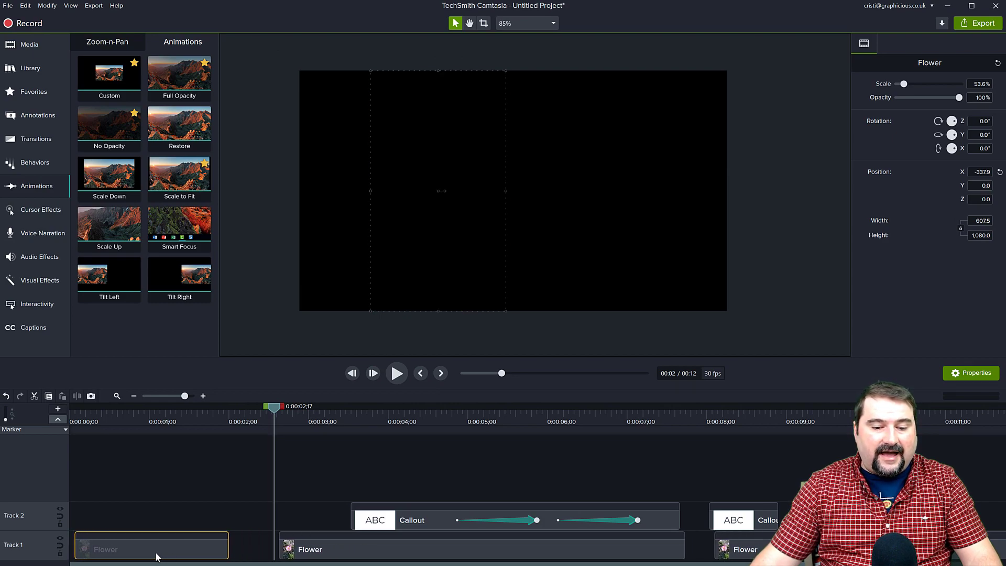